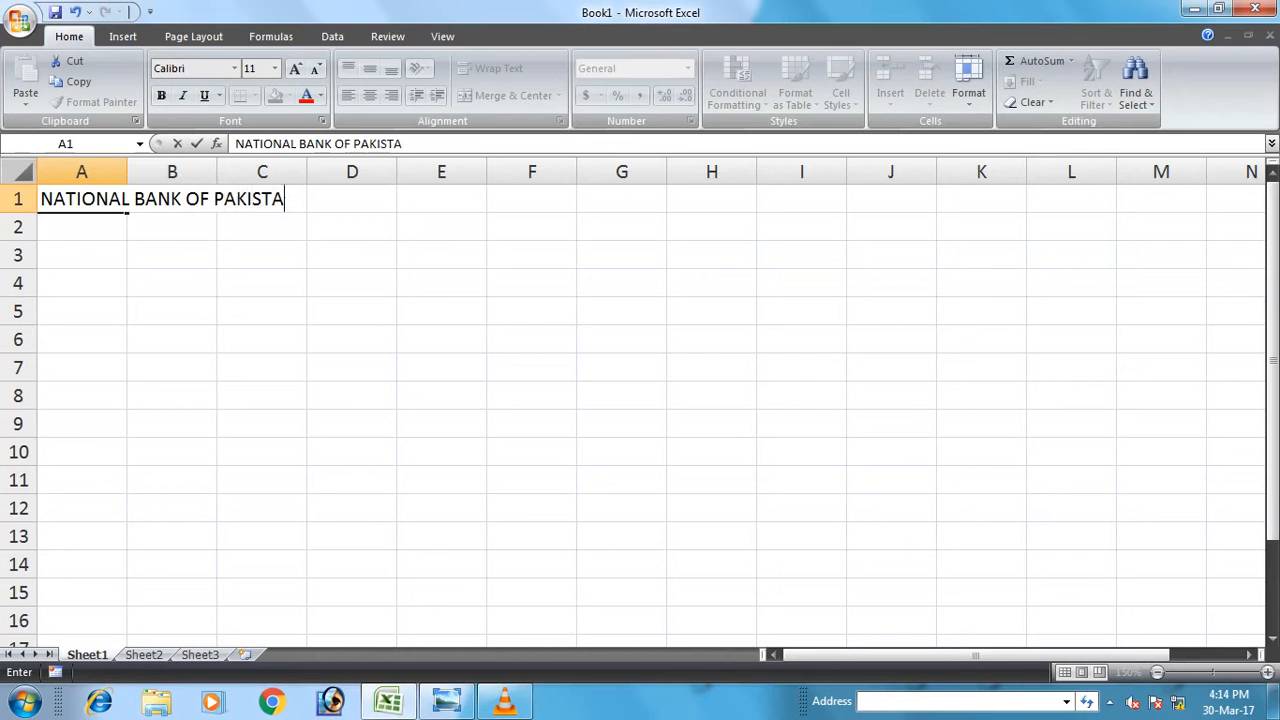
Add the subtitles 'DUES REPORT' in A2 and 'FOR THE MONTH OF JUNE 2017' in A3.
{"action": "key", "text": "Return"}
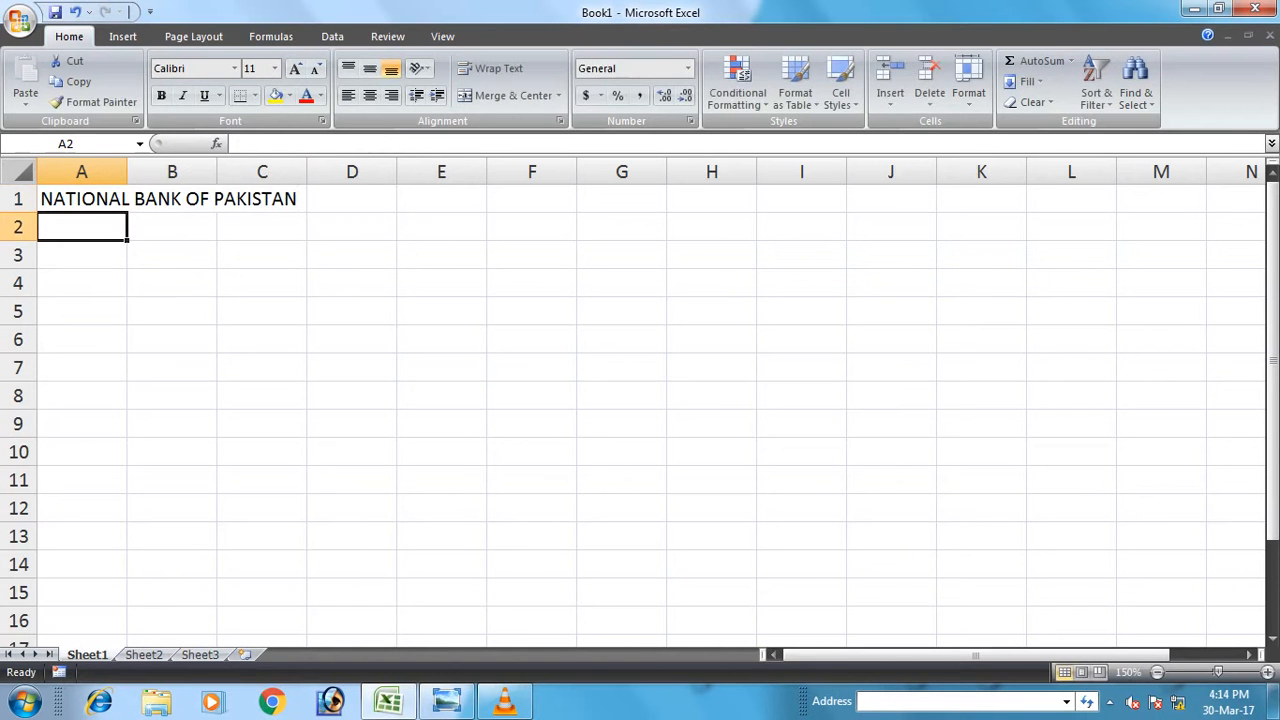
{"action": "type", "text": "DUES "}
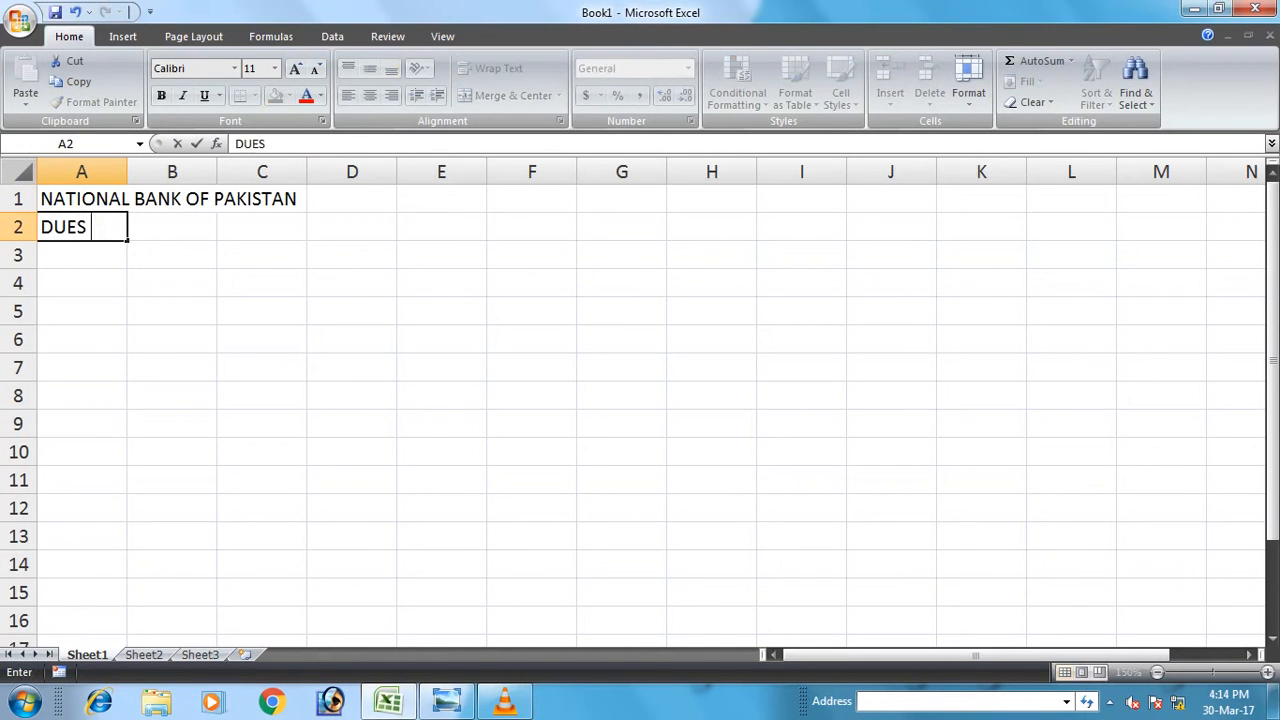
{"action": "type", "text": "REPORT"}
{"action": "key", "text": "Return"}
{"action": "type", "text": "FOR "}
{"action": "type", "text": "THE MONTH "}
{"action": "type", "text": "I"}
{"action": "key", "text": "BackSpace"}
{"action": "type", "text": "OF JUNE 201"}
{"action": "key", "text": "Return"}
Type the headings S.NO., ACCOUNT # and NAME OF CUSTOMER in A4:C4.
{"action": "type", "text": "S.NO."}
{"action": "key", "text": "Tab"}
{"action": "type", "text": "NAM"}
{"action": "key", "text": "BackSpace"}
{"action": "key", "text": "BackSpace"}
{"action": "key", "text": "BackSpace"}
{"action": "type", "text": "AC"}
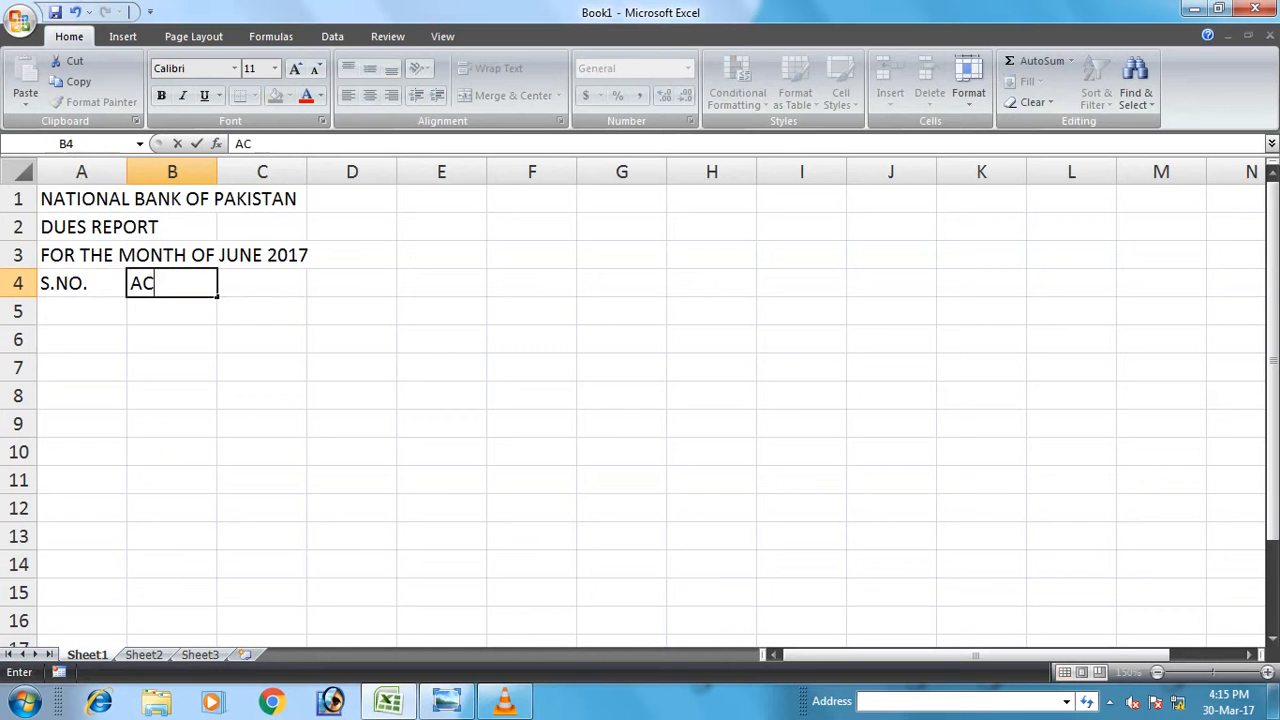
{"action": "type", "text": "COUN"}
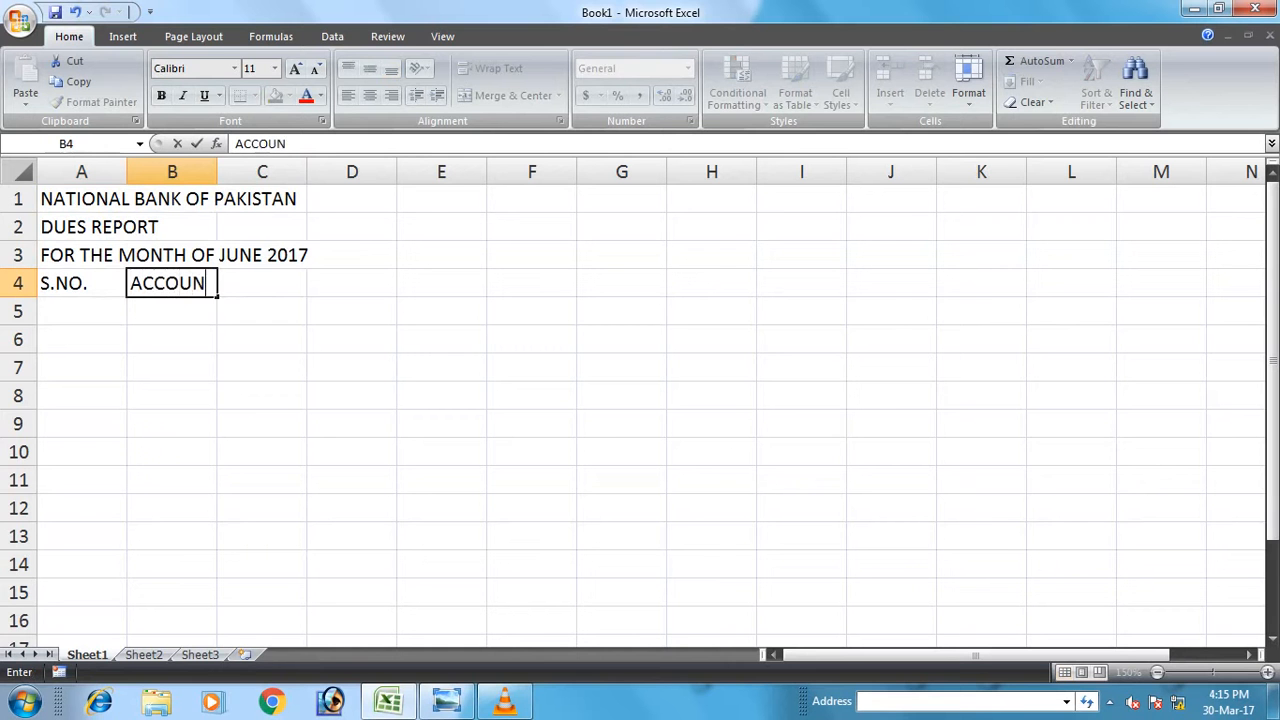
{"action": "type", "text": "T #"}
{"action": "key", "text": "Tab"}
{"action": "type", "text": "NAME OF"}
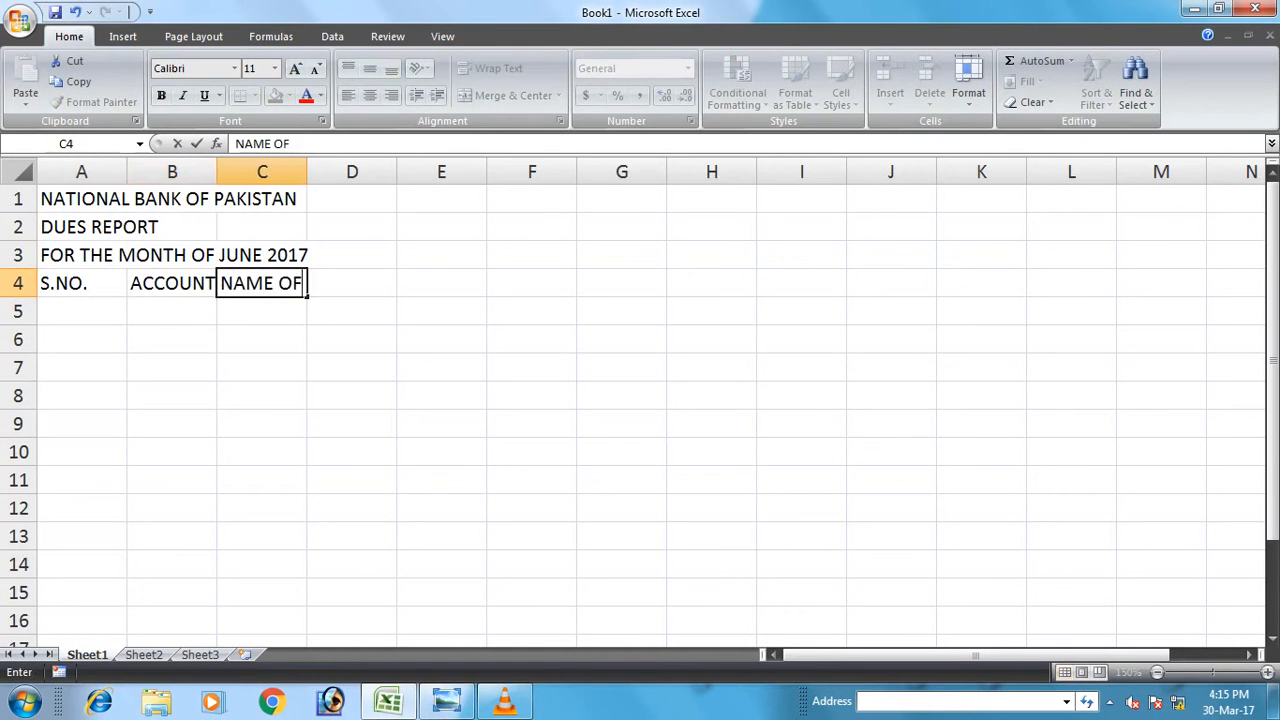
{"action": "type", "text": " CUSTOMER"}
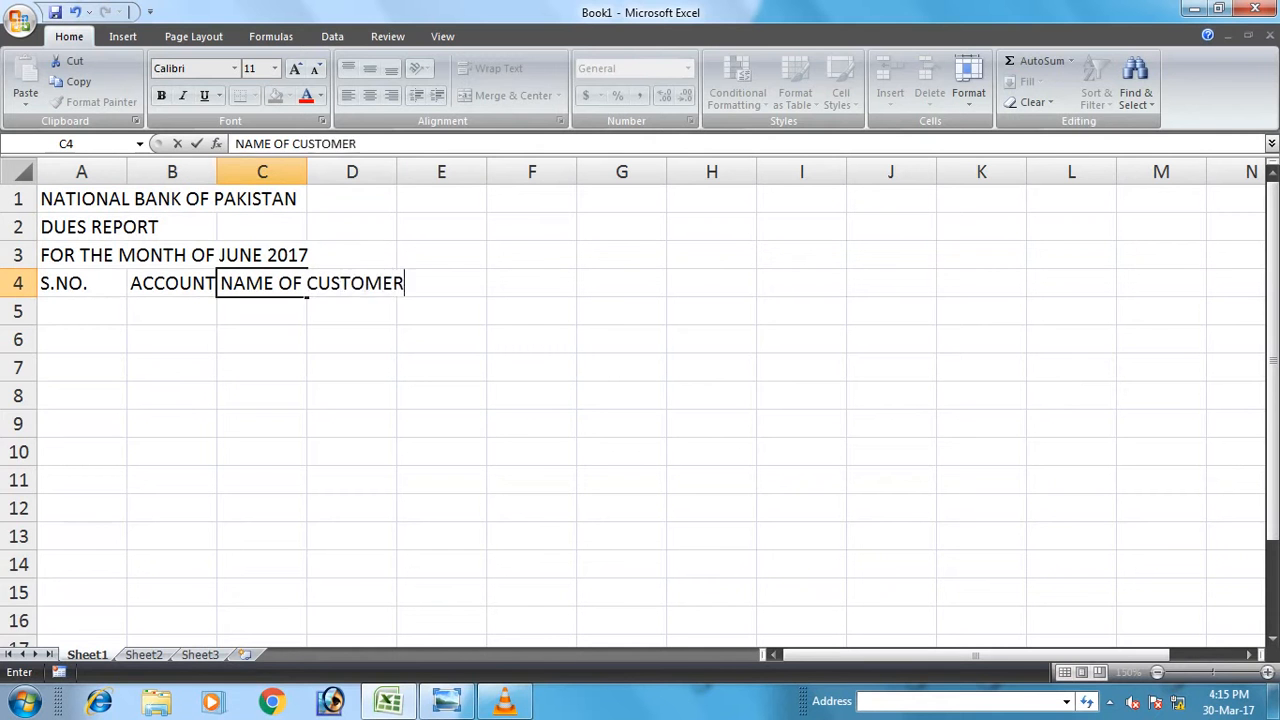
{"action": "key", "text": "Tab"}
Add the headings DUES, PAID and BALANCE in D4:F4.
{"action": "type", "text": "DUES"}
{"action": "key", "text": "ctrl+Return"}
{"action": "key", "text": "Tab"}
{"action": "type", "text": "PAID"}
{"action": "key", "text": "Tab"}
{"action": "type", "text": "BALANCE"}
{"action": "key", "text": "Return"}
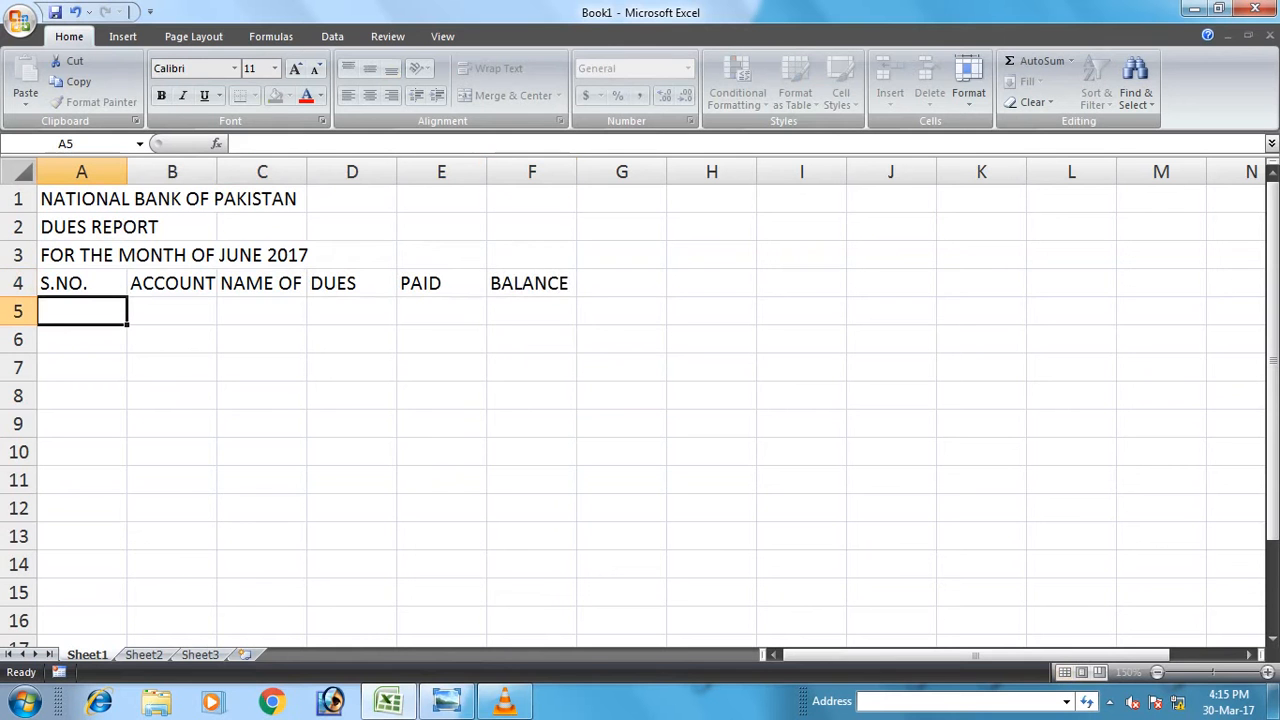
Widen columns B and C and number A5:A14 from 1 to 10 with the fill handle.
{"action": "double_click", "coordinate": [217, 172]}
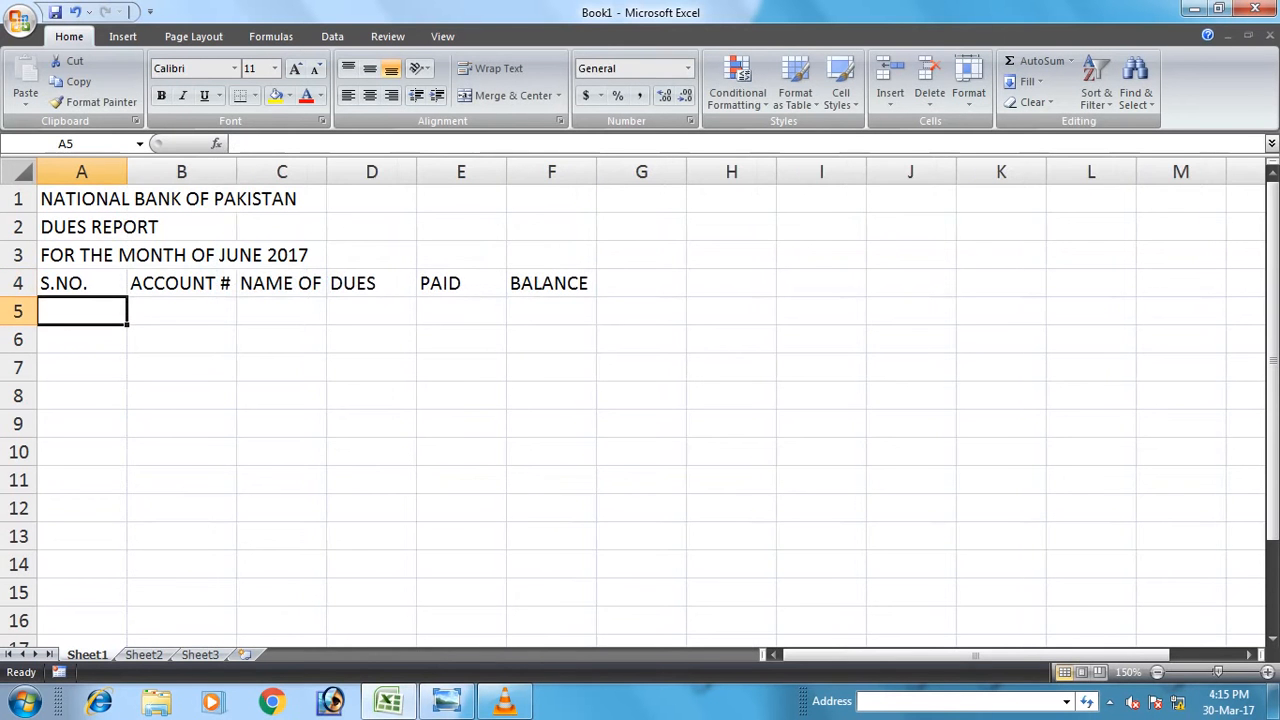
{"action": "left_click_drag", "start_coordinate": [326, 172], "coordinate": [466, 172]}
{"action": "type", "text": "1"}
{"action": "key", "text": "Return"}
{"action": "type", "text": "2"}
{"action": "key", "text": "Return"}
{"action": "left_click_drag", "start_coordinate": [82, 311], "coordinate": [128, 550]}
Enter the customer account number in B5 and widen column B to fit it.
{"action": "left_click", "coordinate": [182, 311]}
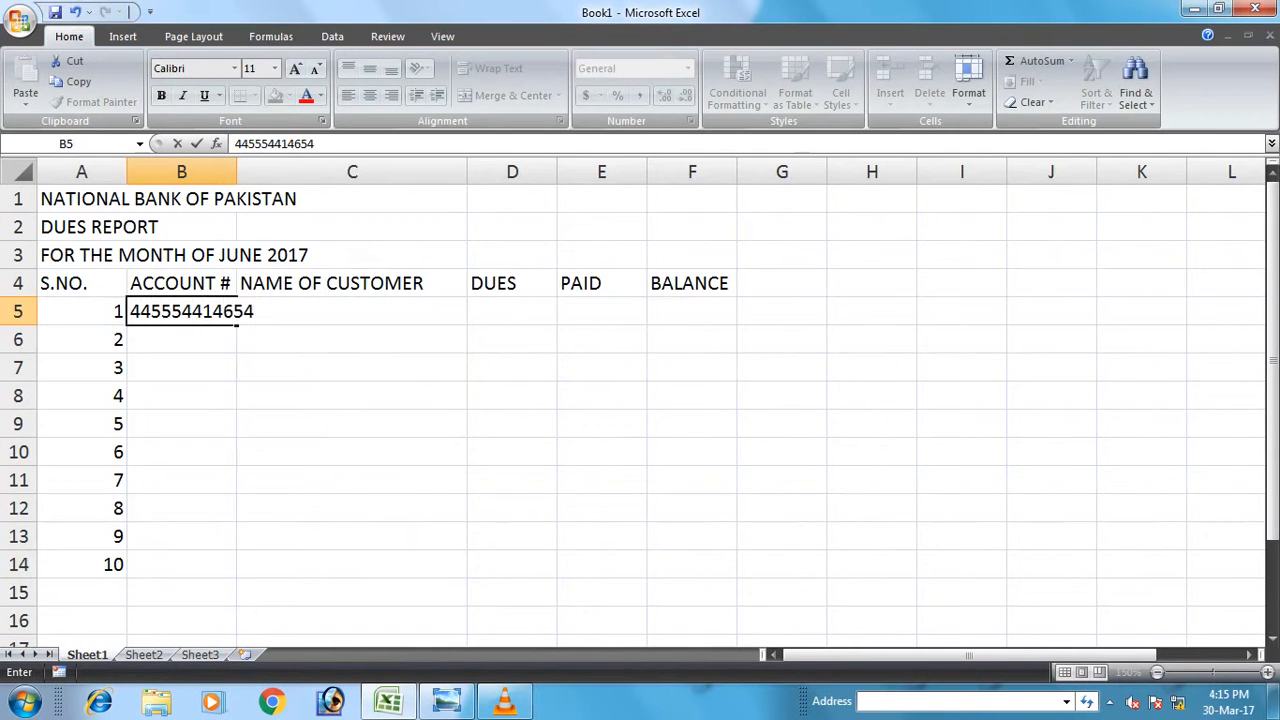
{"action": "key", "text": "Return"}
{"action": "key", "text": "Up"}
{"action": "key", "text": "F2"}
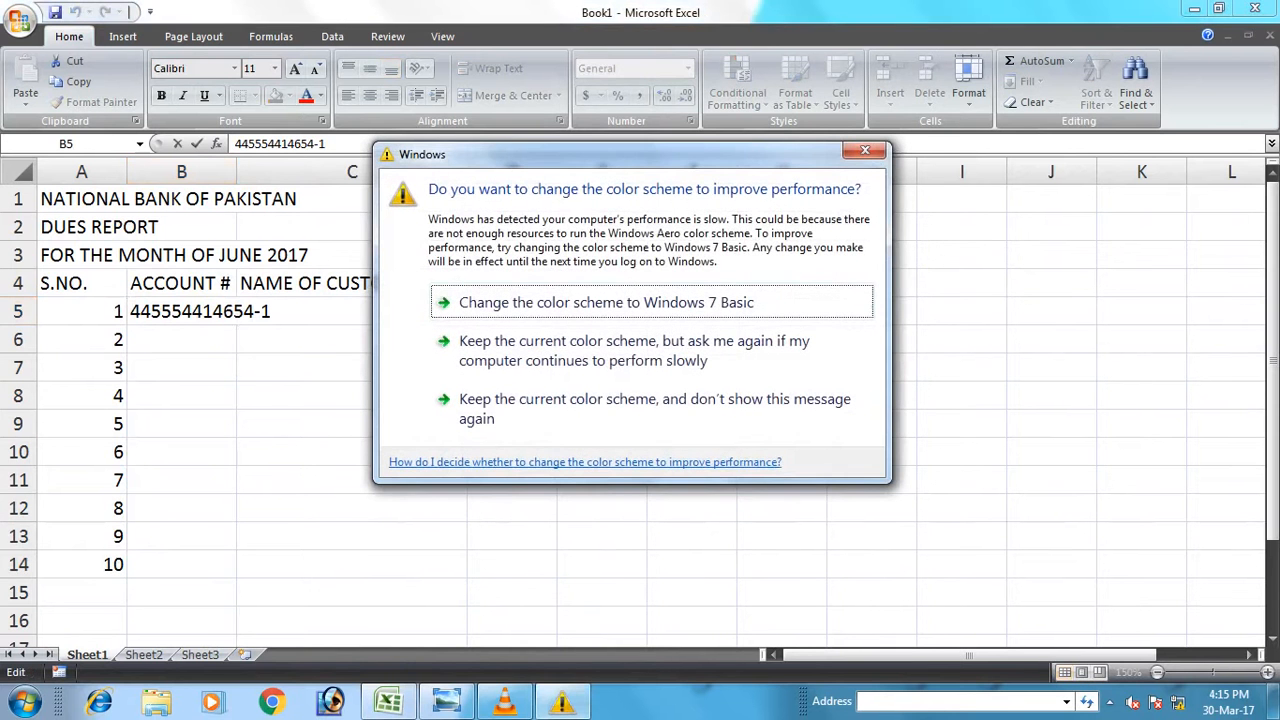
{"action": "left_click", "coordinate": [865, 151]}
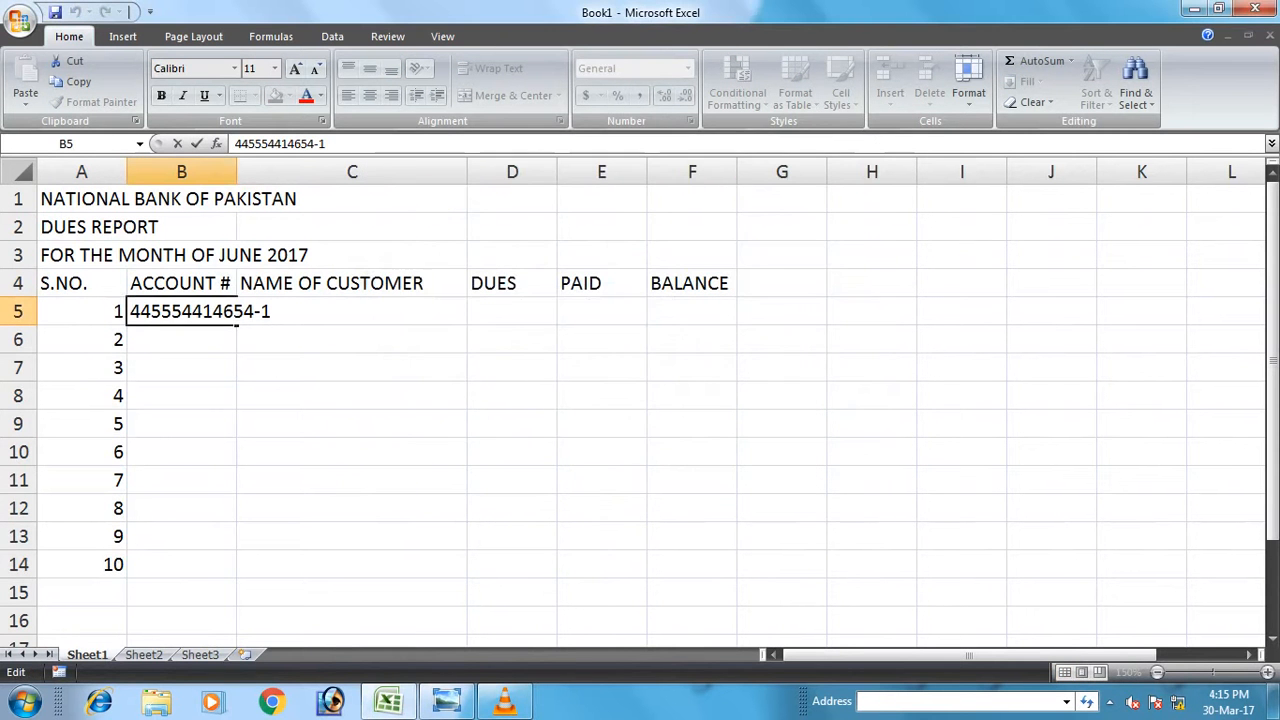
{"action": "key", "text": "Return"}
{"action": "left_click_drag", "start_coordinate": [237, 172], "coordinate": [284, 172]}
Copy the account number from B5 into B6:B14.
{"action": "left_click", "coordinate": [205, 311]}
{"action": "key", "text": "ctrl+c"}
{"action": "left_click_drag", "start_coordinate": [205, 339], "coordinate": [205, 564]}
{"action": "key", "text": "ctrl+v"}
{"action": "key", "text": "Up"}
{"action": "key", "text": "Right"}
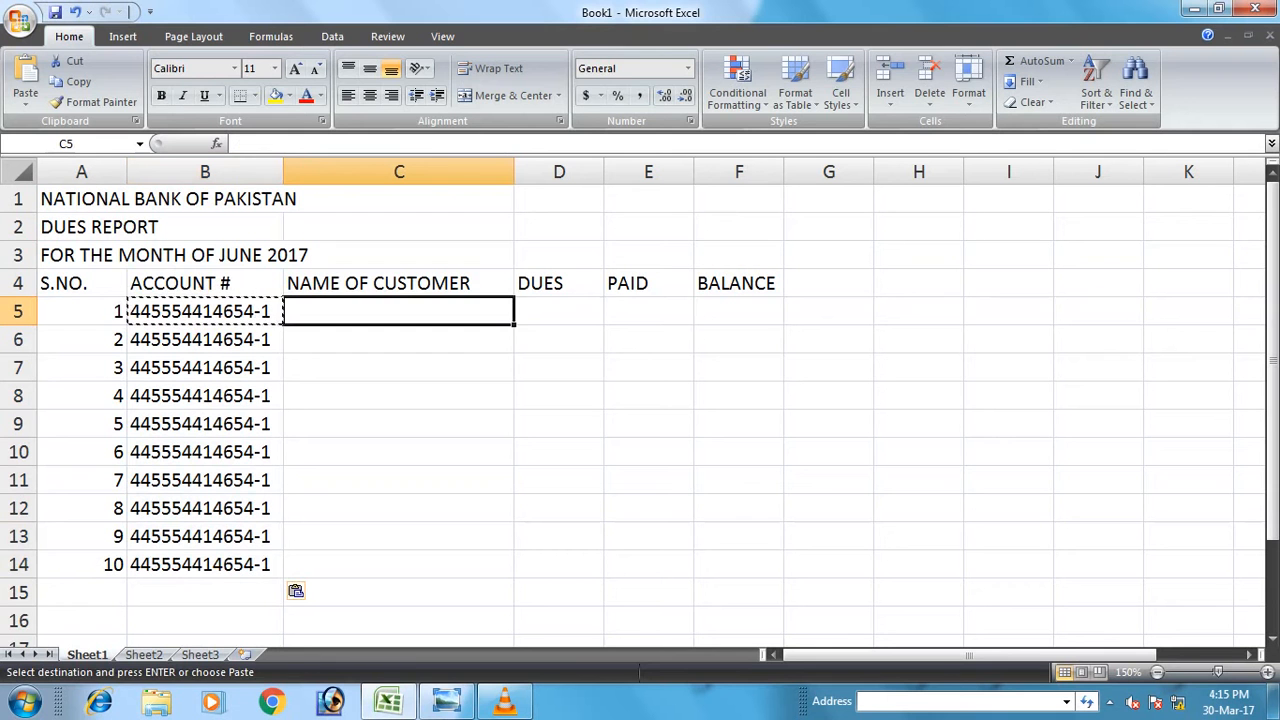
Enter the first five customer names in C5:C9.
{"action": "type", "text": "MR. "}
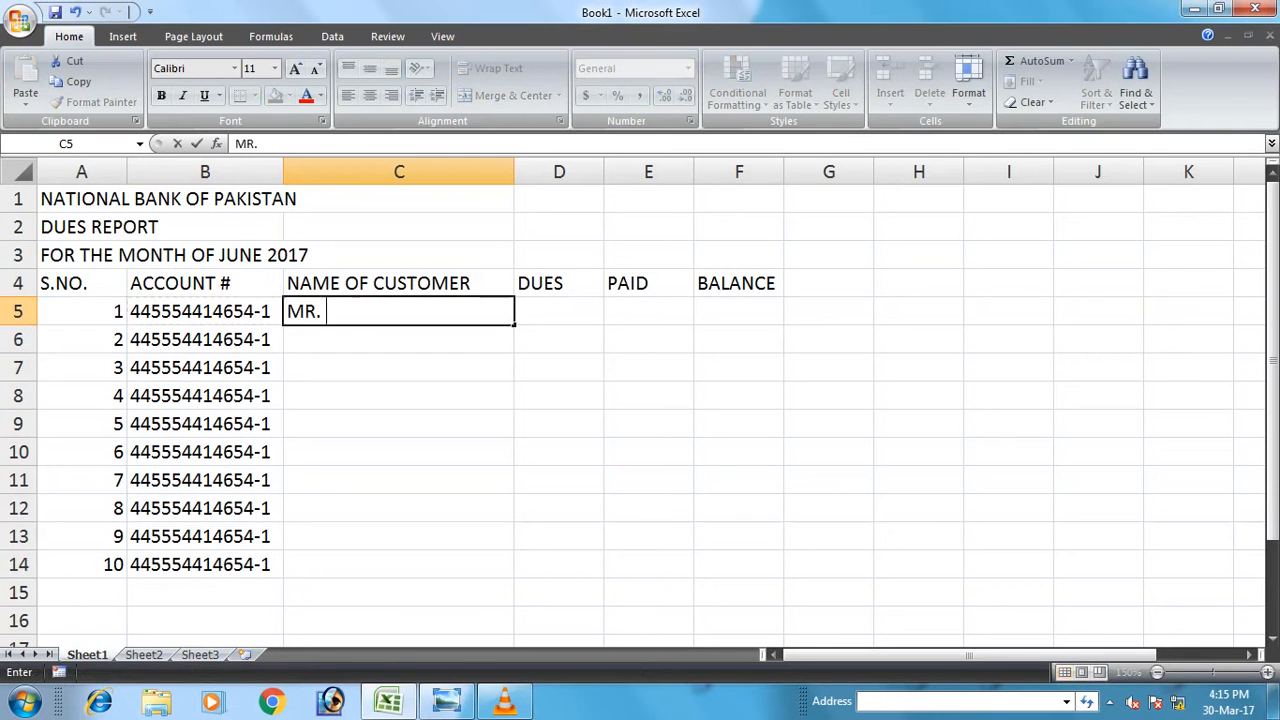
{"action": "type", "text": "ASIF"}
{"action": "key", "text": "Return"}
{"action": "type", "text": "MR. "}
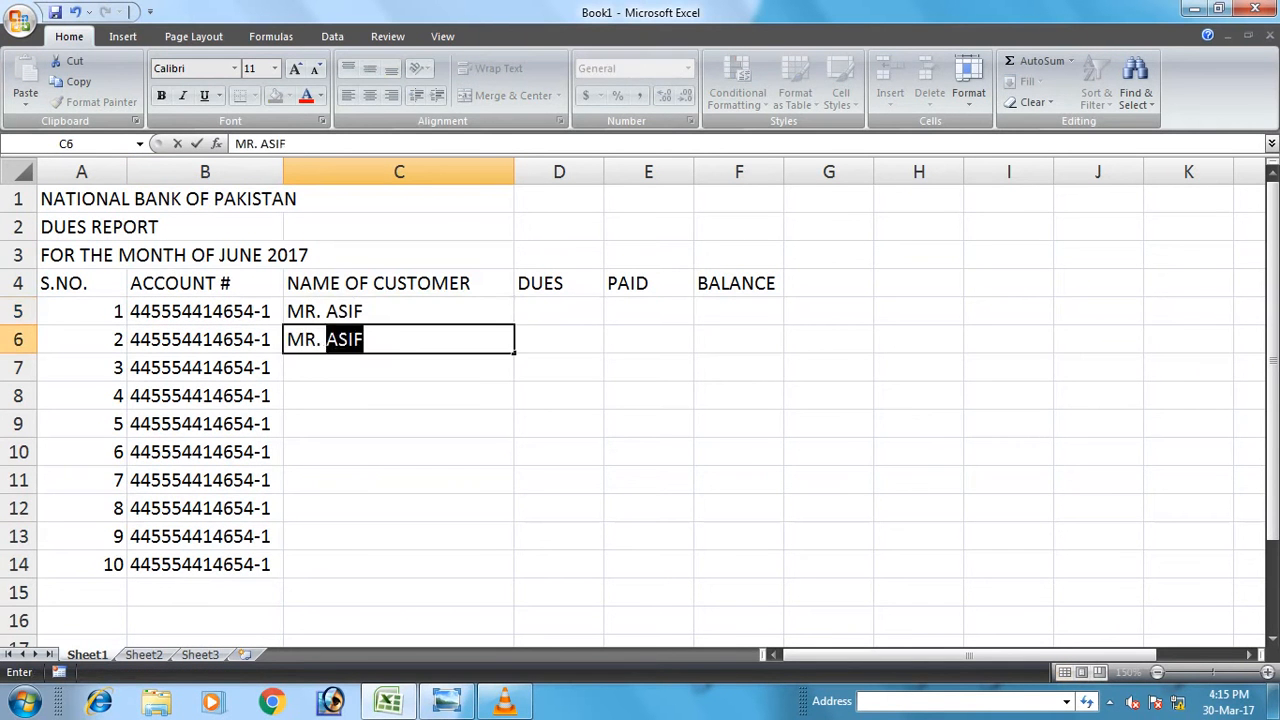
{"action": "type", "text": "ZUBAIR"}
{"action": "key", "text": "Return"}
{"action": "type", "text": "MR. AMIR"}
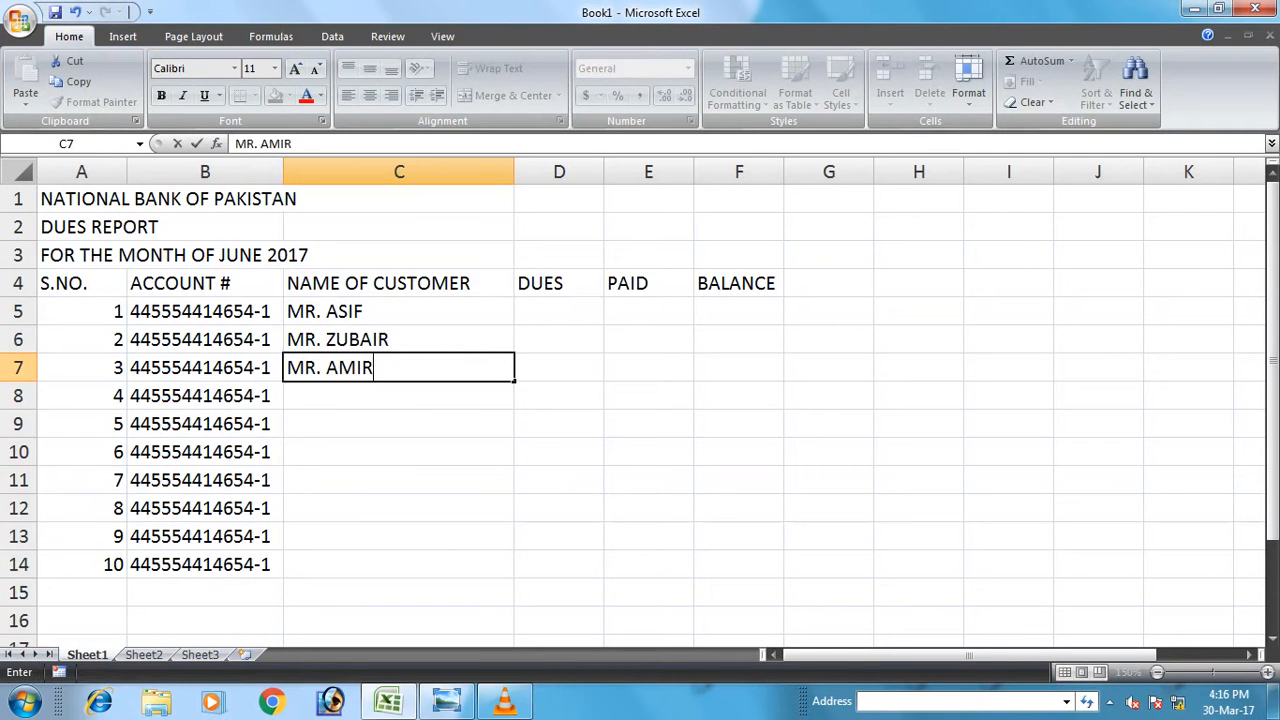
{"action": "key", "text": "Return"}
{"action": "type", "text": "MR. "}
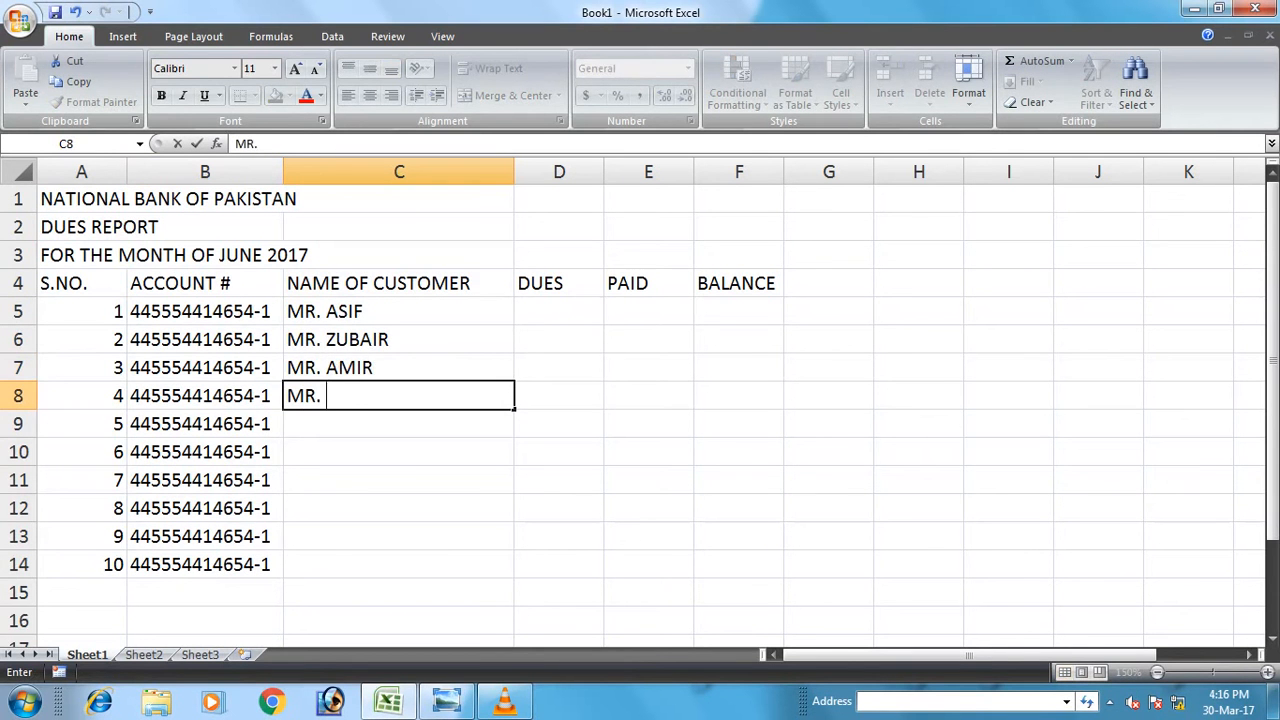
{"action": "type", "text": "KASHIF"}
{"action": "key", "text": "Return"}
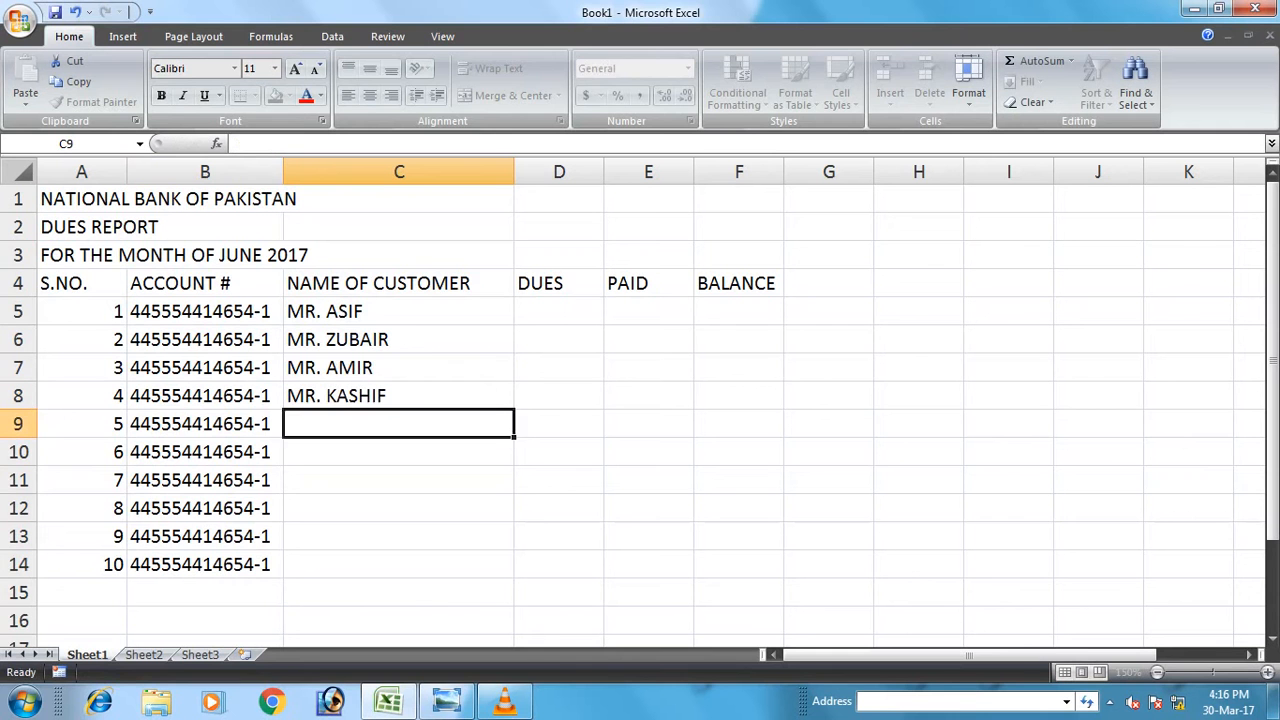
{"action": "type", "text": "MR. DANISH"}
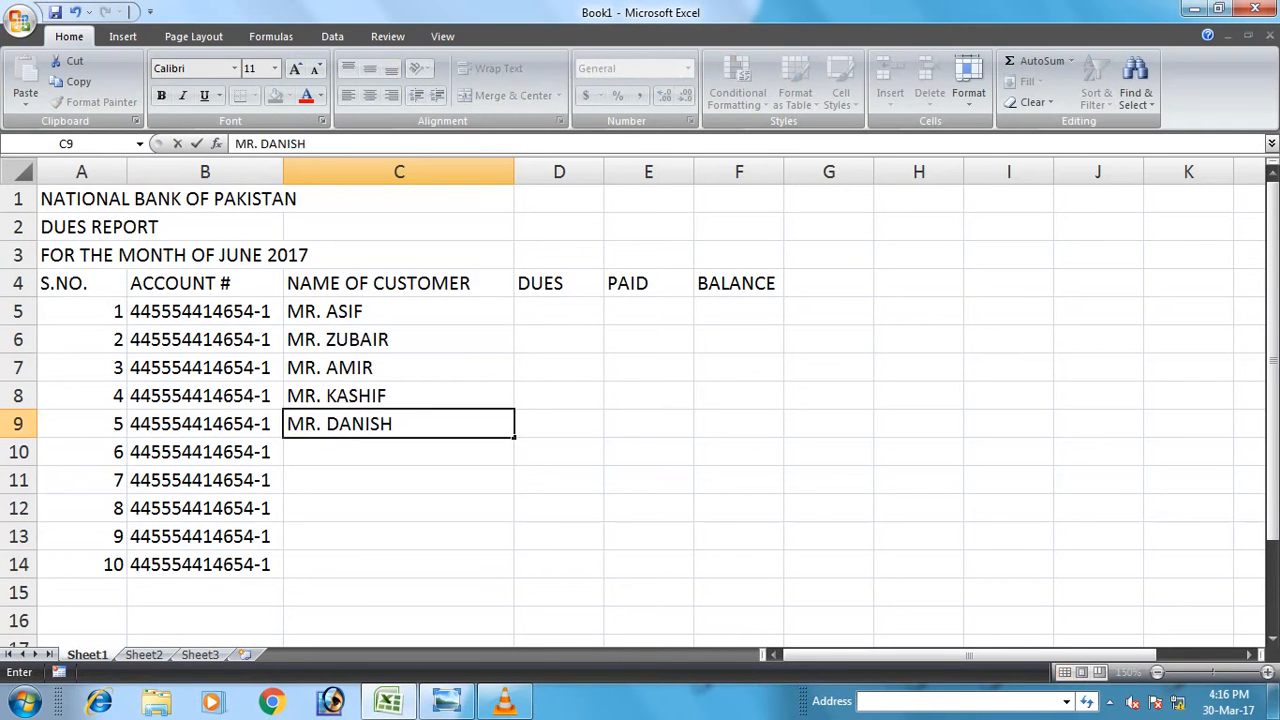
{"action": "key", "text": "Return"}
Enter the remaining five customer names in C10:C14.
{"action": "type", "text": "M"}
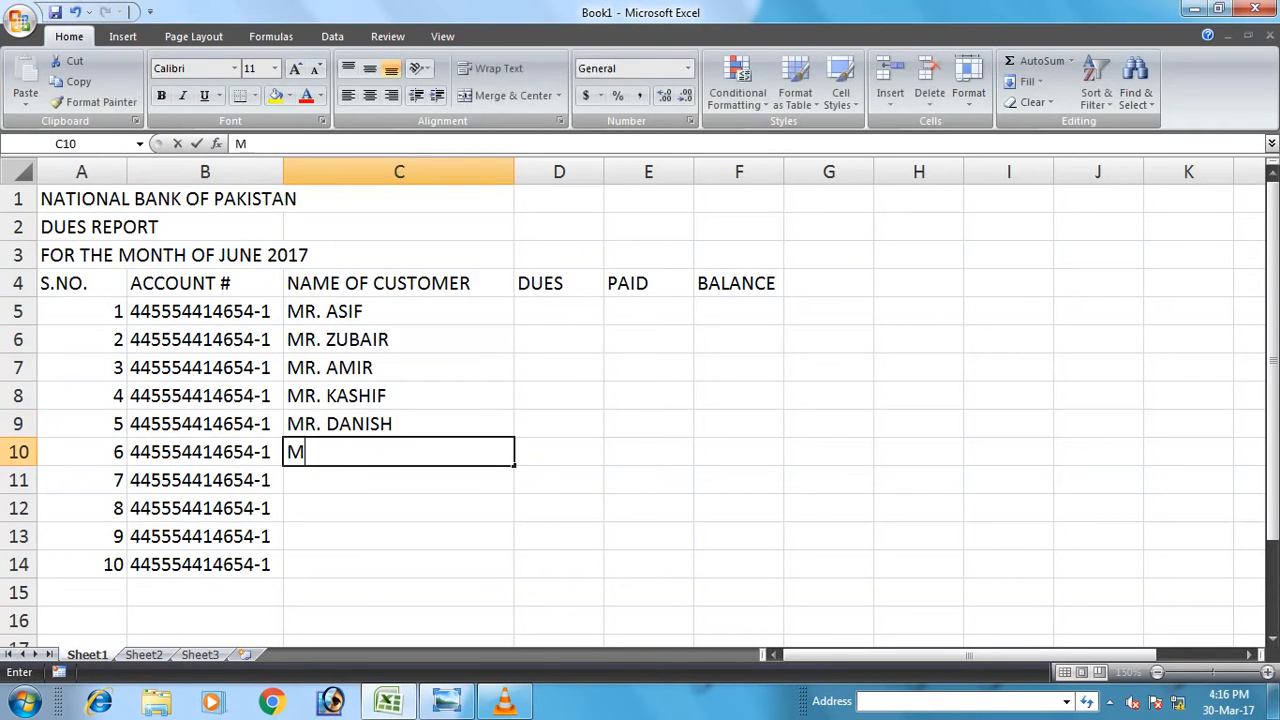
{"action": "type", "text": "R. FARHAN"}
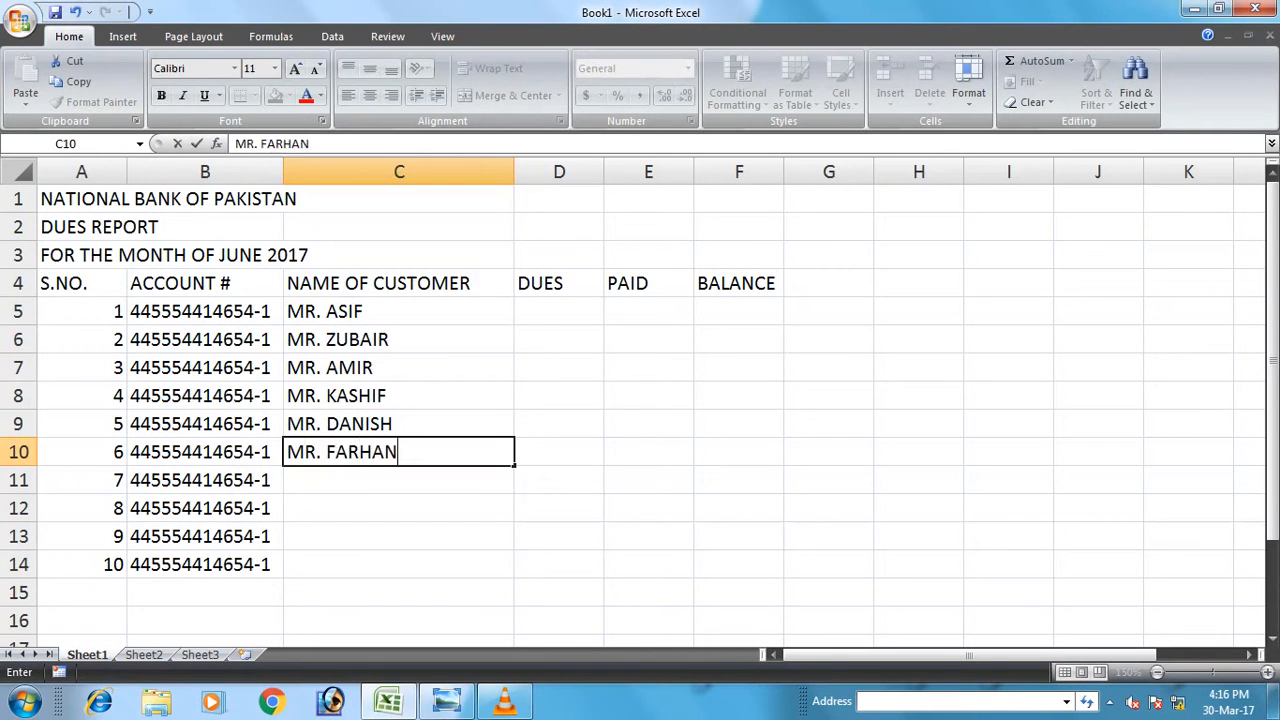
{"action": "key", "text": "Return"}
{"action": "type", "text": "MR. ZEESHAN"}
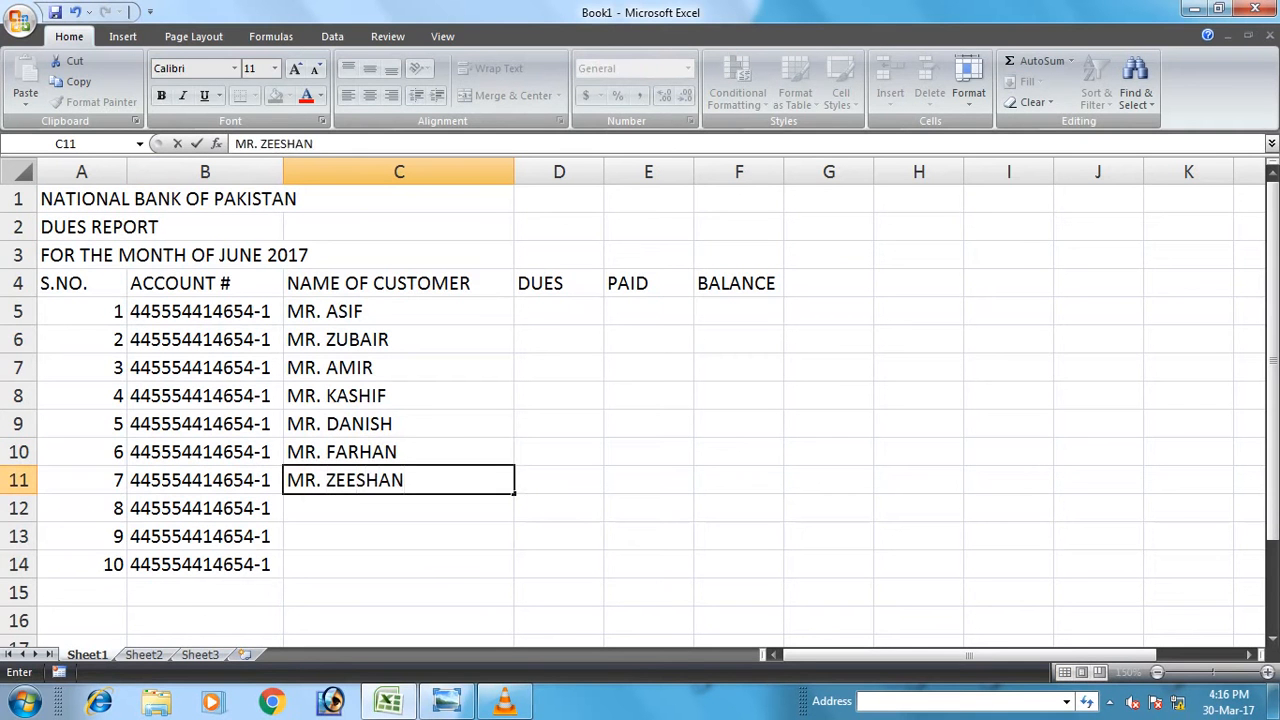
{"action": "key", "text": "Return"}
{"action": "type", "text": "MR. "}
{"action": "type", "text": "TARIQ"}
{"action": "key", "text": "BackSpace"}
{"action": "type", "text": "RIQ"}
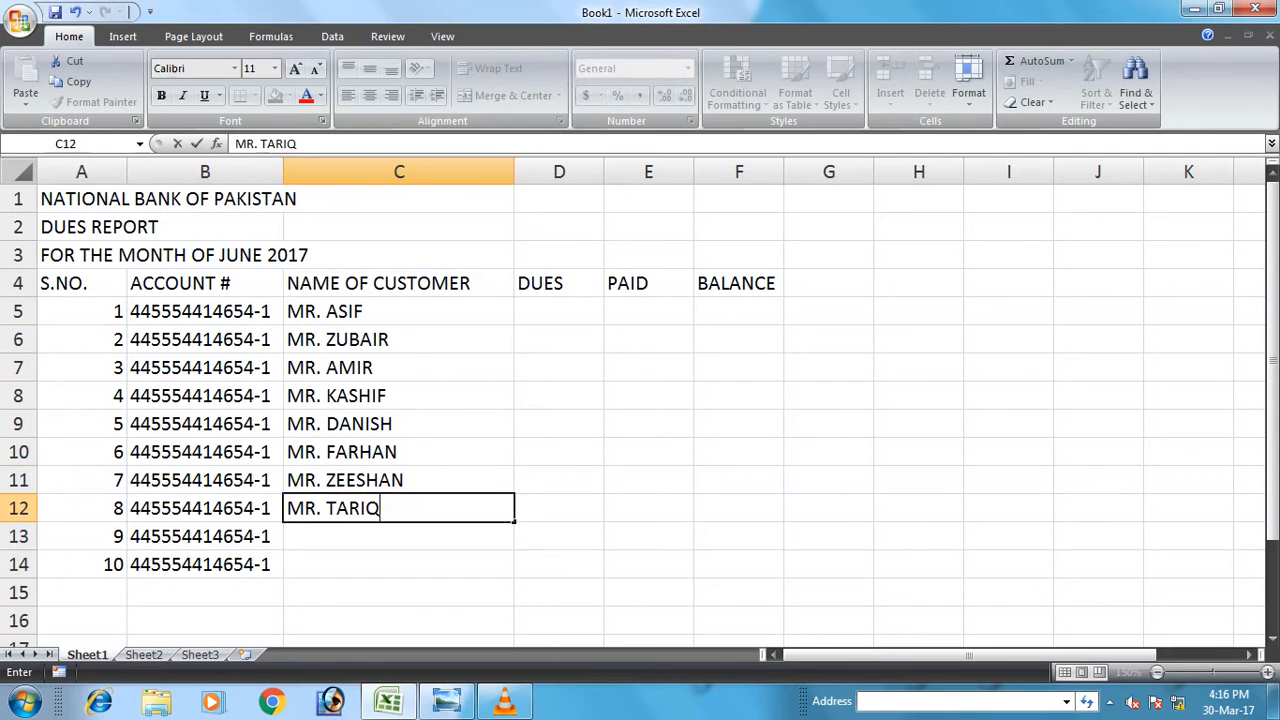
{"action": "key", "text": "Return"}
{"action": "type", "text": "MR"}
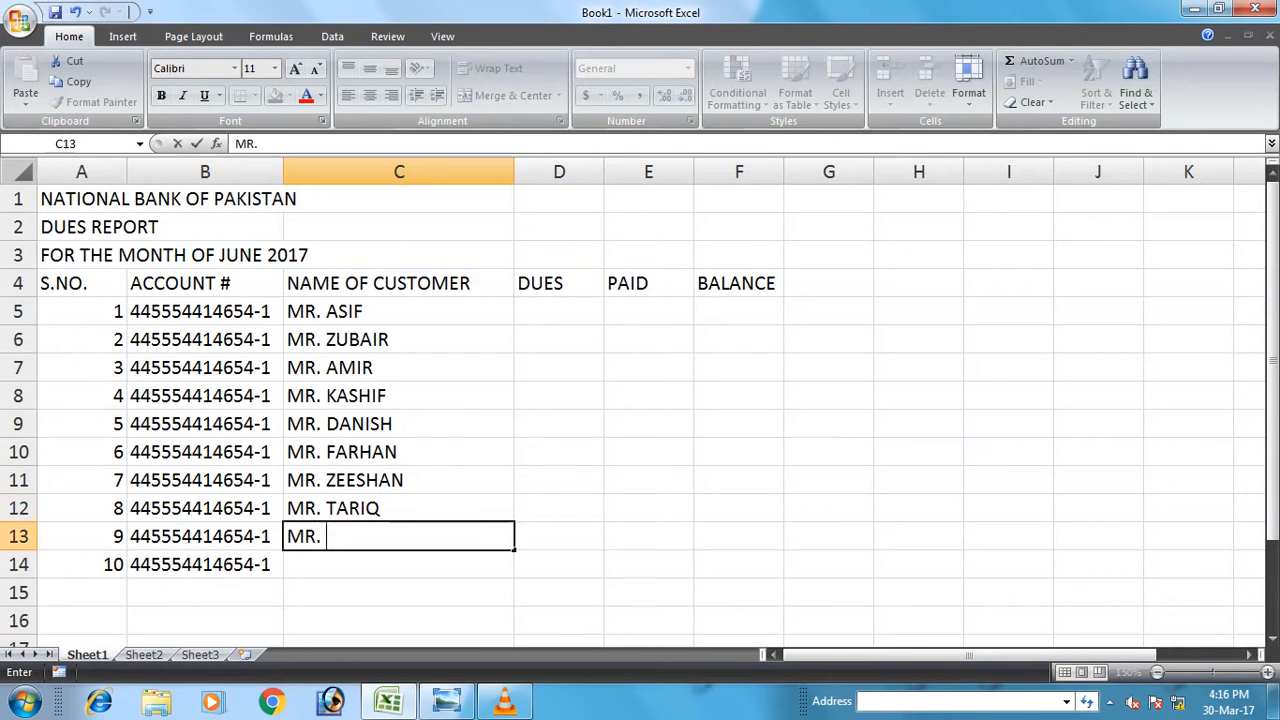
{"action": "type", "text": ". JUNAID"}
{"action": "key", "text": "Return"}
{"action": "type", "text": "MR. WAQAS"}
{"action": "key", "text": "Return"}
Fill the DUES column D5:D14 with 100000 for every customer.
{"action": "left_click", "coordinate": [559, 311]}
{"action": "type", "text": "100000"}
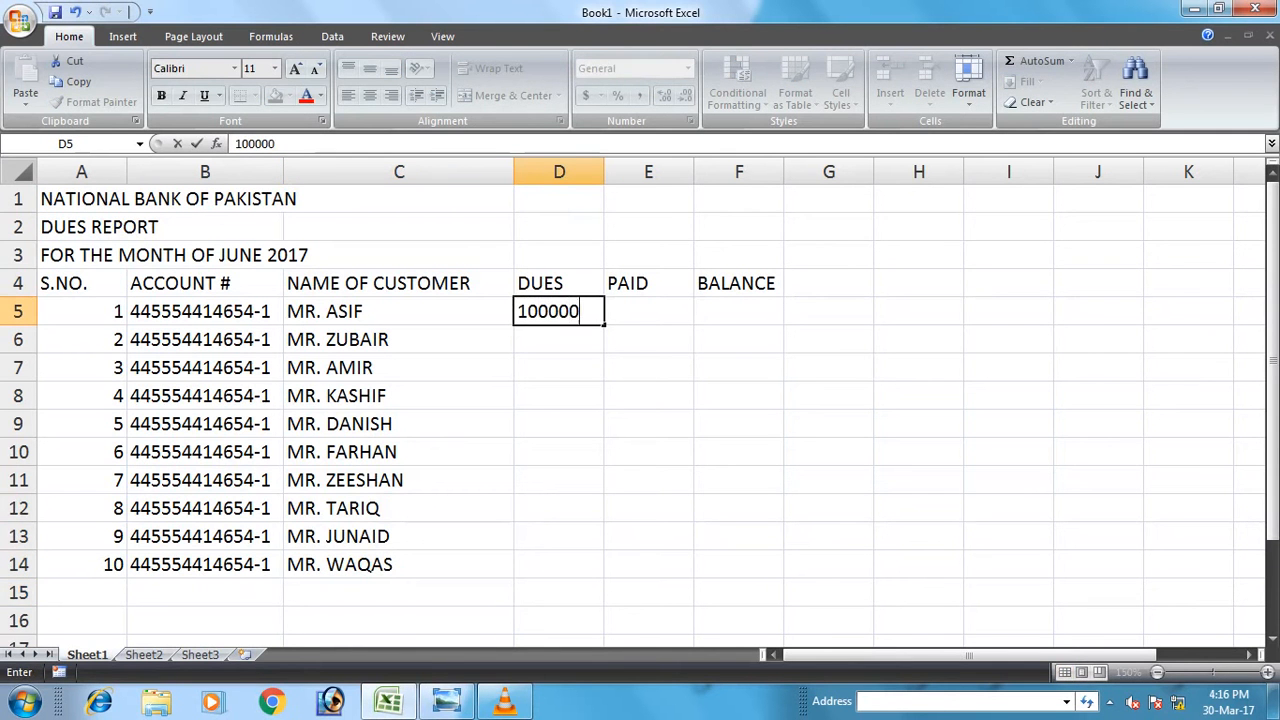
{"action": "key", "text": "Return"}
{"action": "key", "text": "Up"}
{"action": "key", "text": "ctrl+c"}
{"action": "left_click_drag", "start_coordinate": [559, 339], "coordinate": [559, 565]}
{"action": "key", "text": "ctrl+v"}
{"action": "key", "text": "Up"}
{"action": "key", "text": "Right"}
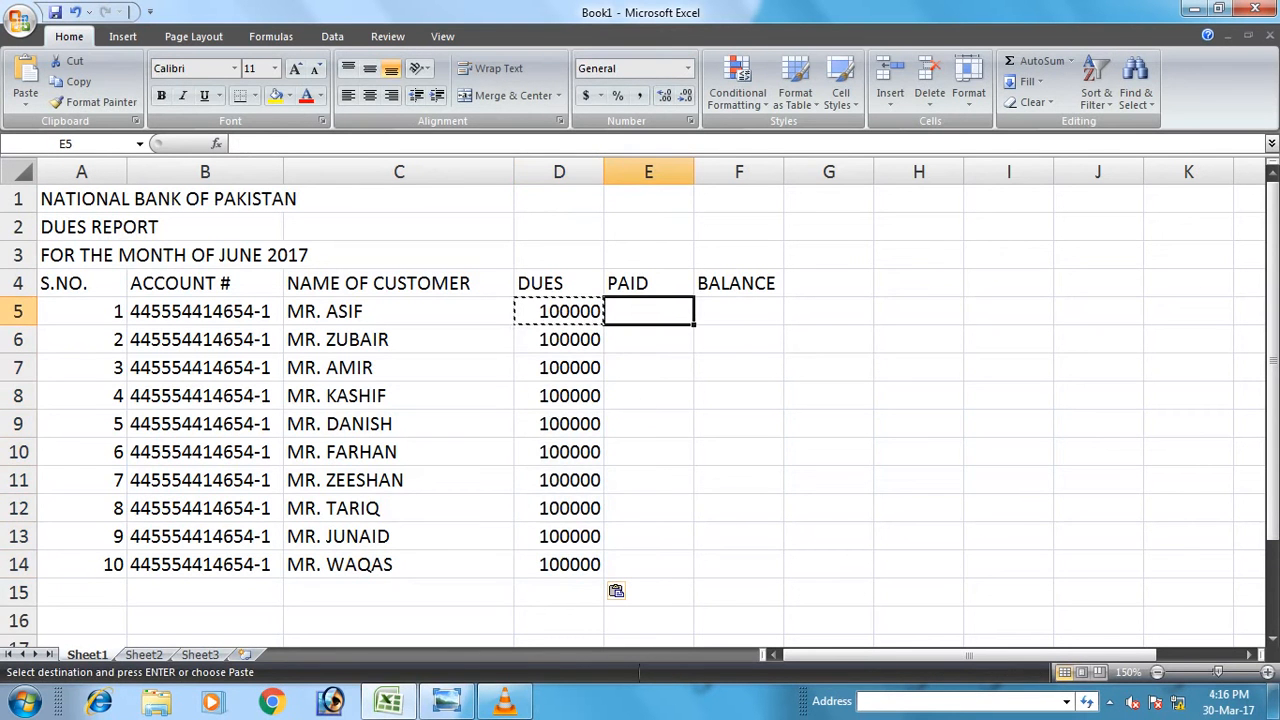
Enter paid amounts 50000, 30000, 20000, 100000 and 65000 in E5:E9.
{"action": "type", "text": "50000"}
{"action": "key", "text": "Return"}
{"action": "type", "text": "30000"}
{"action": "key", "text": "Return"}
{"action": "type", "text": "20"}
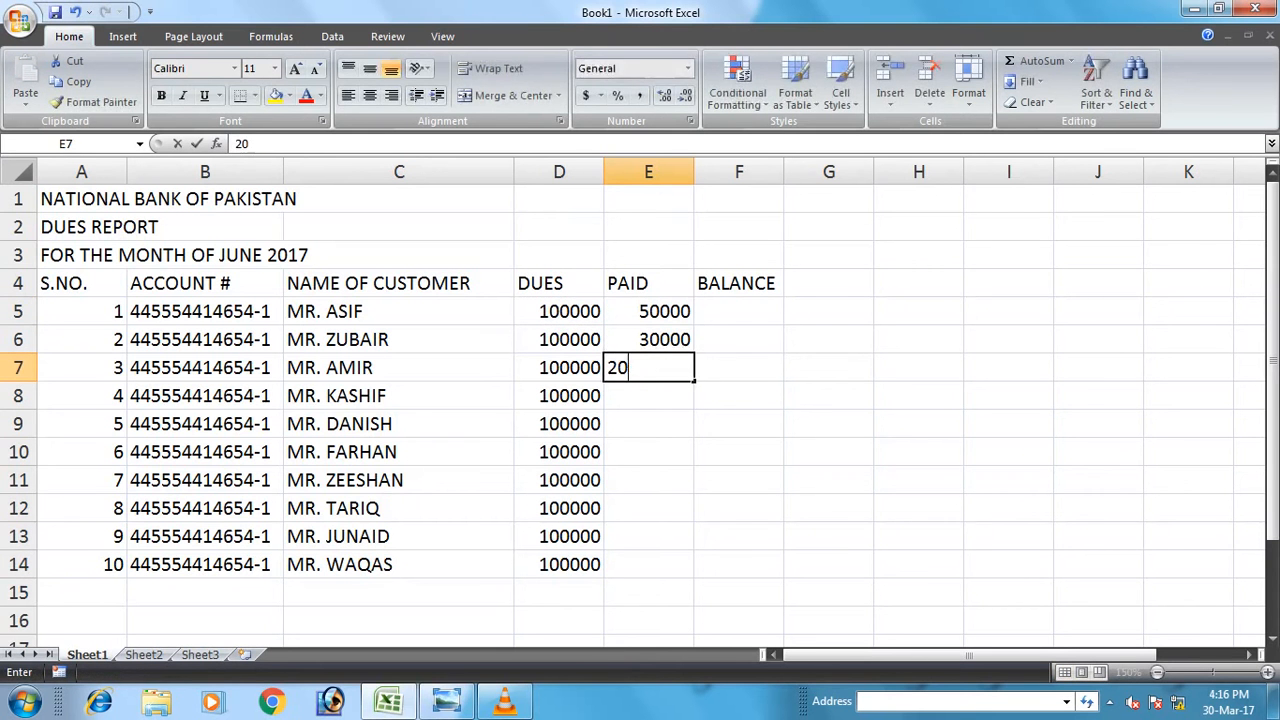
{"action": "type", "text": "0000"}
{"action": "key", "text": "Return"}
{"action": "type", "text": "1000"}
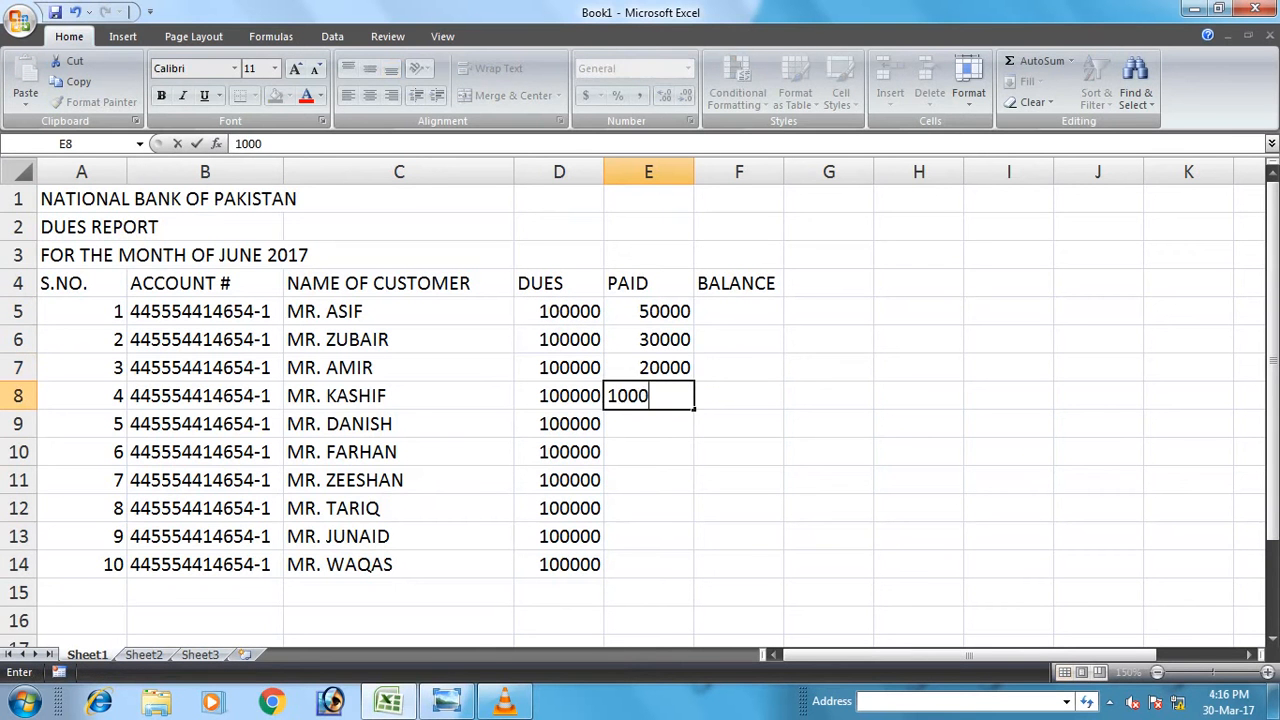
{"action": "type", "text": "00"}
{"action": "key", "text": "Return"}
{"action": "type", "text": "65000"}
{"action": "key", "text": "Return"}
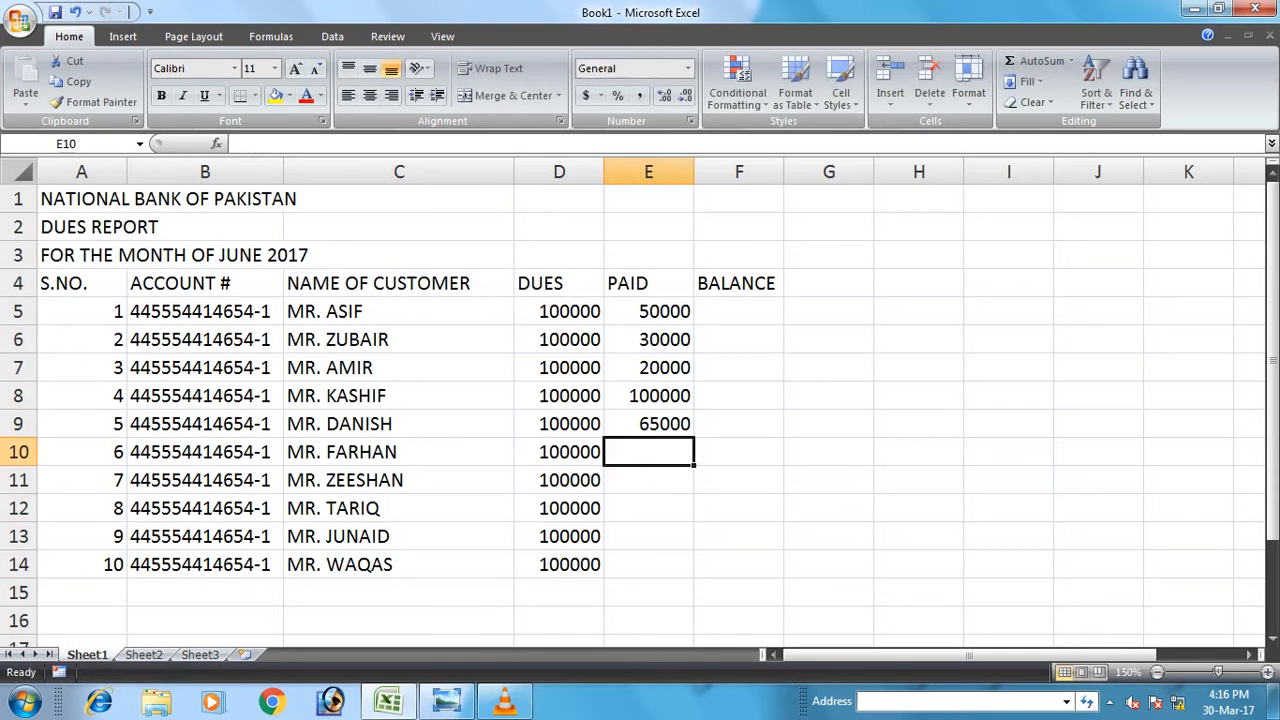
Enter paid amounts 95000, 85000, 75000, 0 and 40000 in E10:E14.
{"action": "type", "text": "95000"}
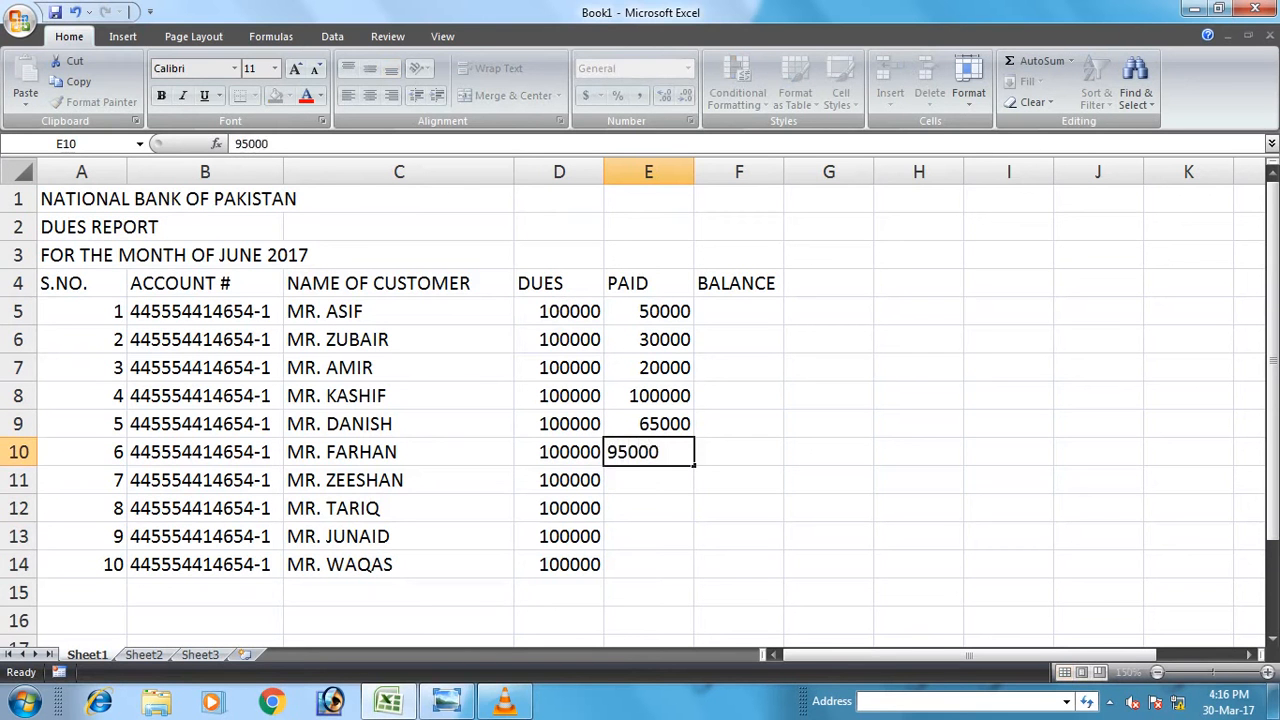
{"action": "key", "text": "Return"}
{"action": "type", "text": "85000"}
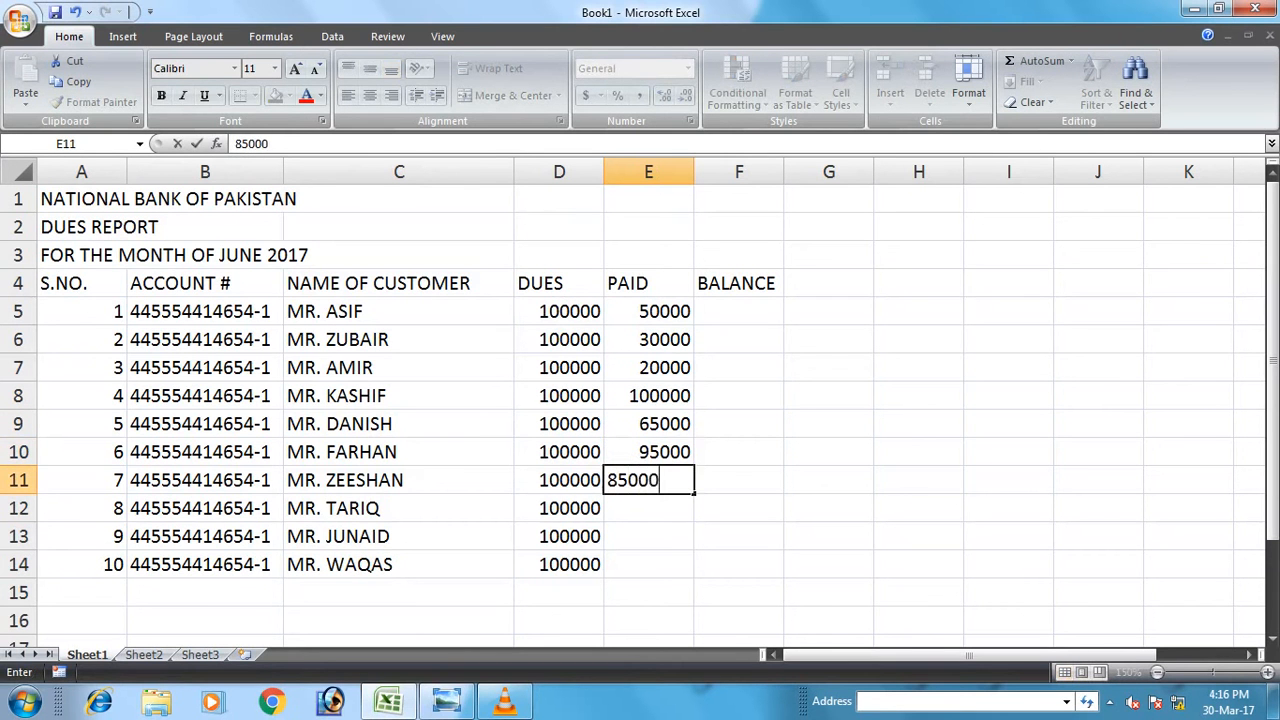
{"action": "key", "text": "Return"}
{"action": "type", "text": "75000"}
{"action": "key", "text": "Return"}
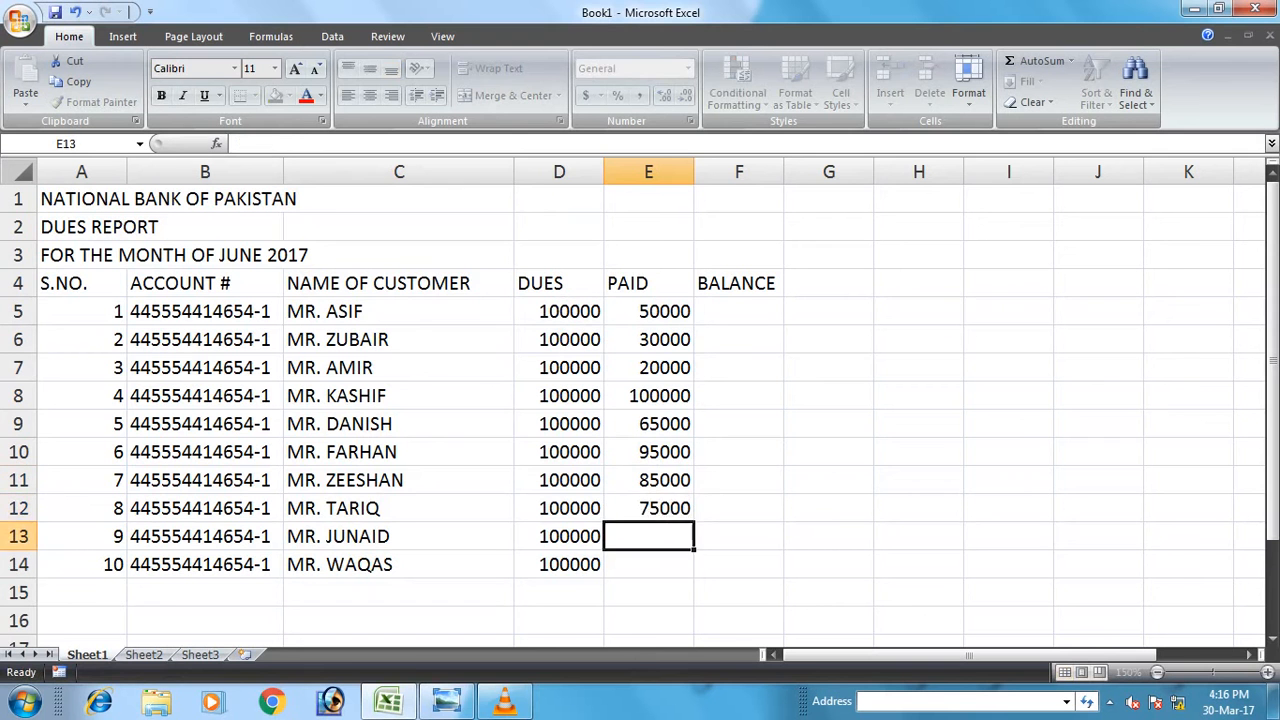
{"action": "type", "text": "0"}
{"action": "key", "text": "Return"}
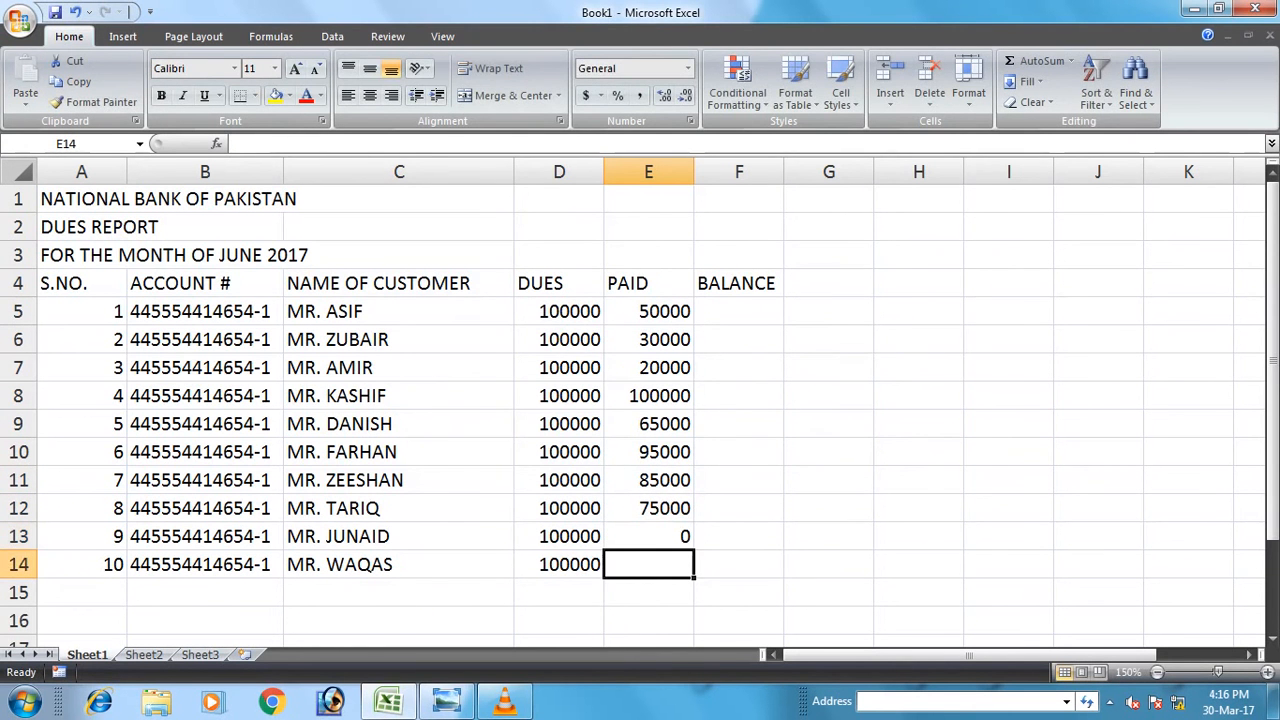
{"action": "type", "text": "4"}
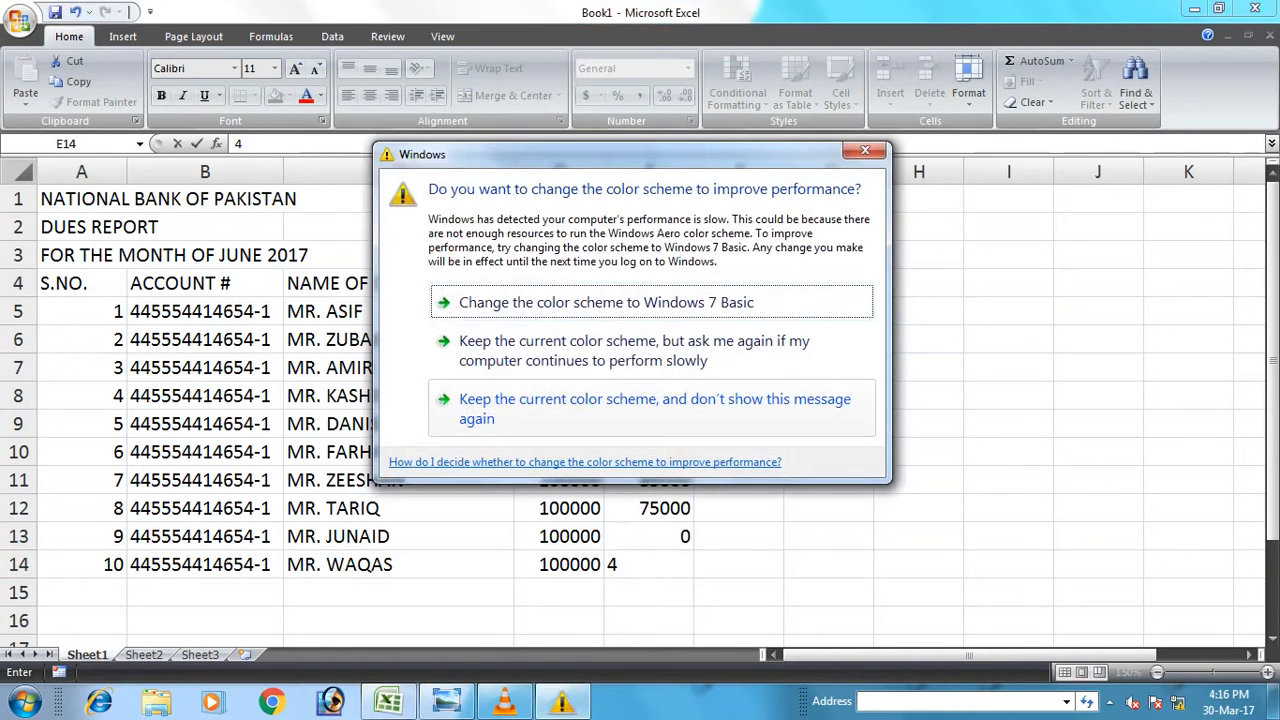
{"action": "key", "text": "Escape"}
{"action": "type", "text": "0000"}
{"action": "key", "text": "Return"}
Enter the balance formula =D5-E5 in F5 and copy it down to F6:F14.
{"action": "left_click", "coordinate": [739, 312]}
{"action": "type", "text": "="}
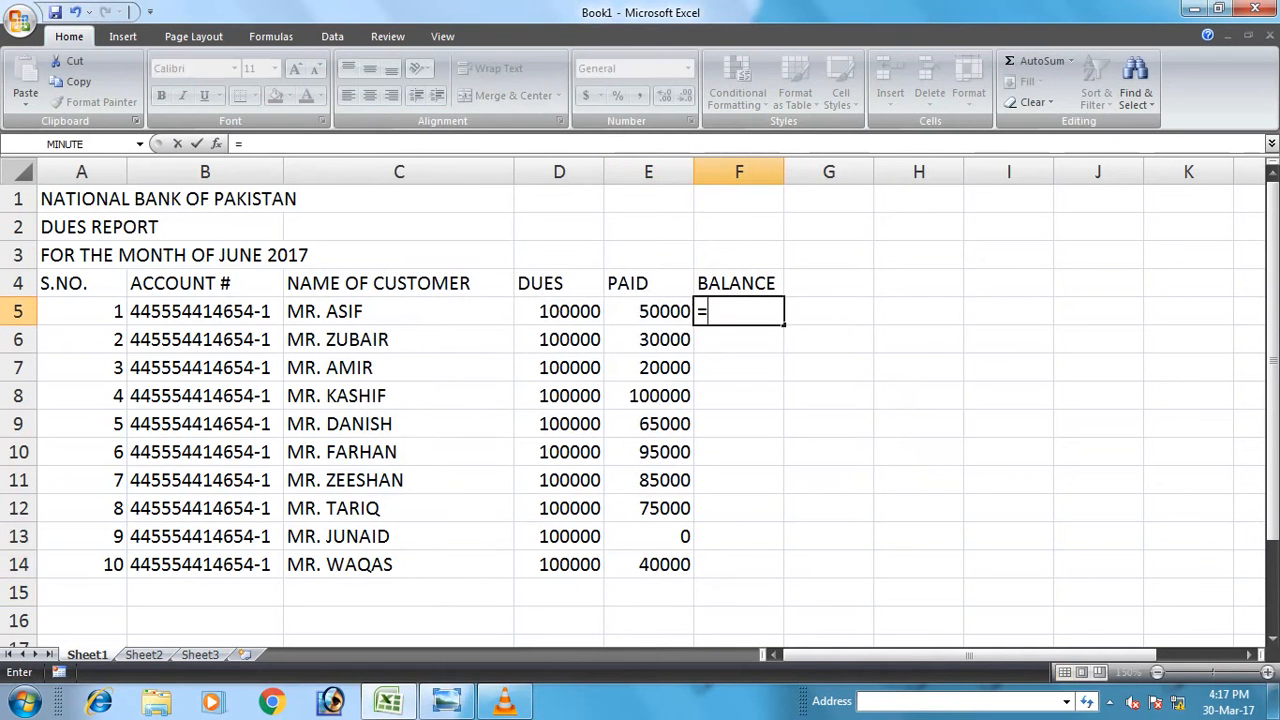
{"action": "key", "text": "Left"}
{"action": "key", "text": "Left"}
{"action": "type", "text": "-"}
{"action": "key", "text": "Left"}
{"action": "key", "text": "Return"}
{"action": "key", "text": "Up"}
{"action": "key", "text": "ctrl+c"}
{"action": "key", "text": "Down"}
{"action": "key", "text": "shift+Down"}
{"action": "key", "text": "shift+Down"}
{"action": "key", "text": "shift+Down"}
{"action": "key", "text": "shift+Down"}
{"action": "key", "text": "shift+Down"}
{"action": "key", "text": "shift+Down"}
{"action": "key", "text": "shift+Down"}
{"action": "key", "text": "shift+Down"}
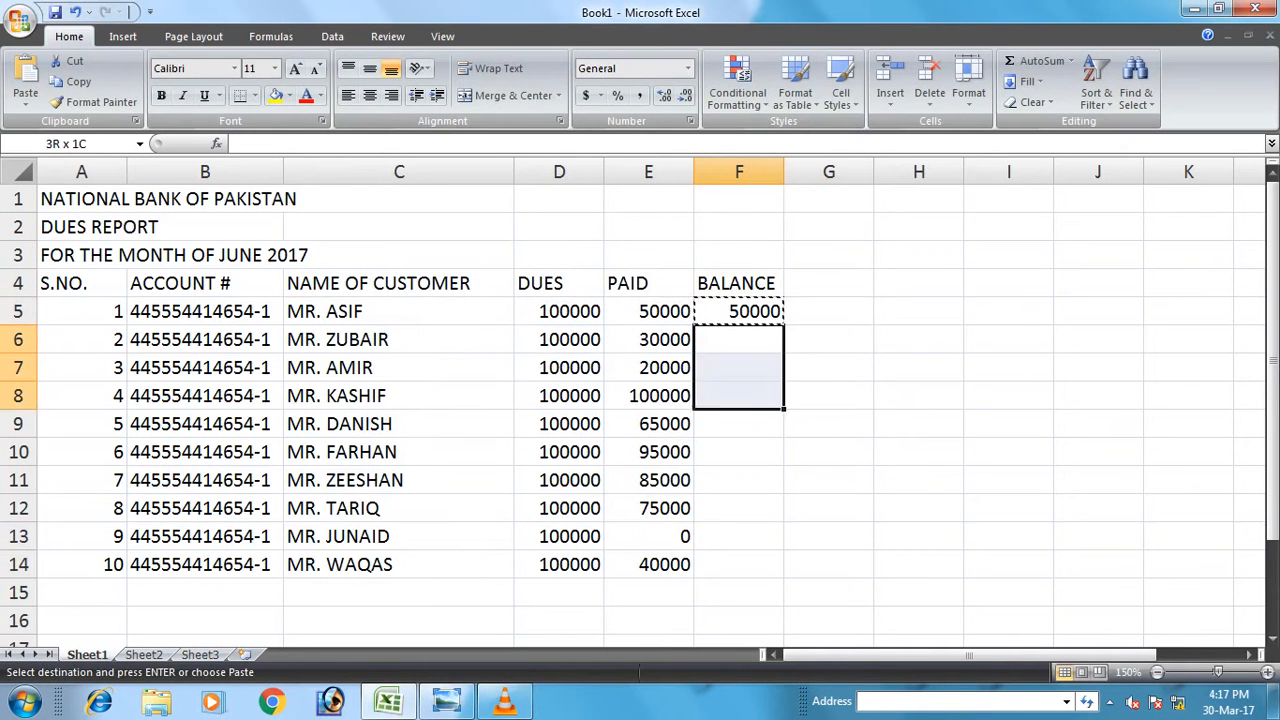
{"action": "key", "text": "ctrl+v"}
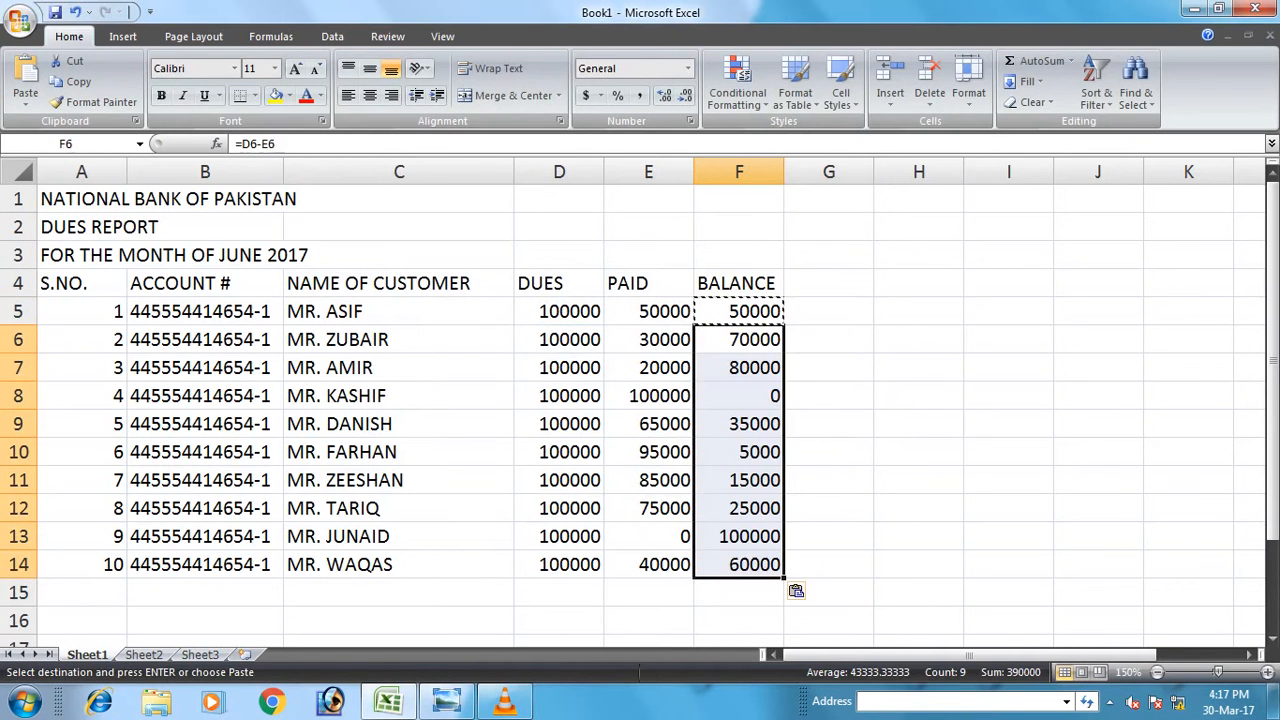
Apply Comma Style with no decimals to D5:F15, then begin the TOTAL AMOUNT label in A15.
{"action": "left_click_drag", "start_coordinate": [560, 311], "coordinate": [770, 596]}
{"action": "left_click", "coordinate": [639, 95]}
{"action": "left_click", "coordinate": [686, 95]}
{"action": "left_click", "coordinate": [686, 95]}
{"action": "left_click", "coordinate": [686, 592]}
{"action": "left_click", "coordinate": [82, 592]}
{"action": "type", "text": "TOTAL AMOUN"}
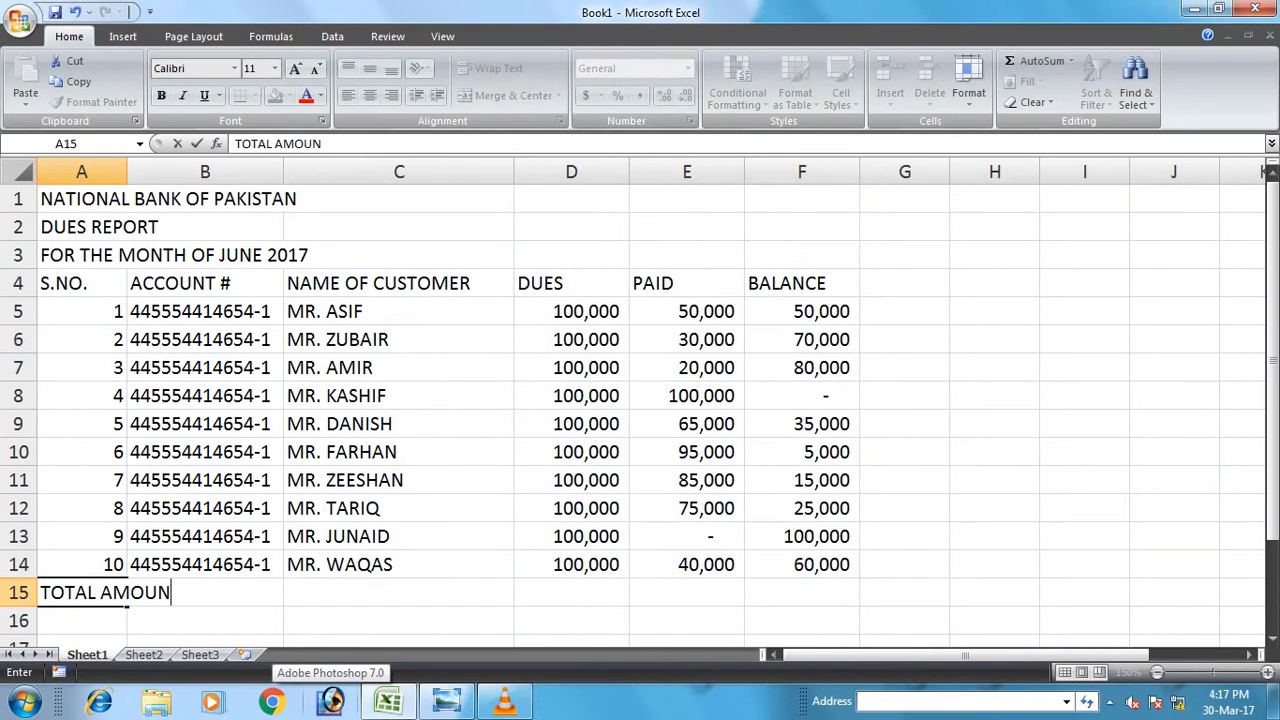
Merge and centre the TOTAL AMOUNT label across A15:C15.
{"action": "key", "text": "Return"}
{"action": "left_click_drag", "start_coordinate": [60, 592], "coordinate": [500, 594]}
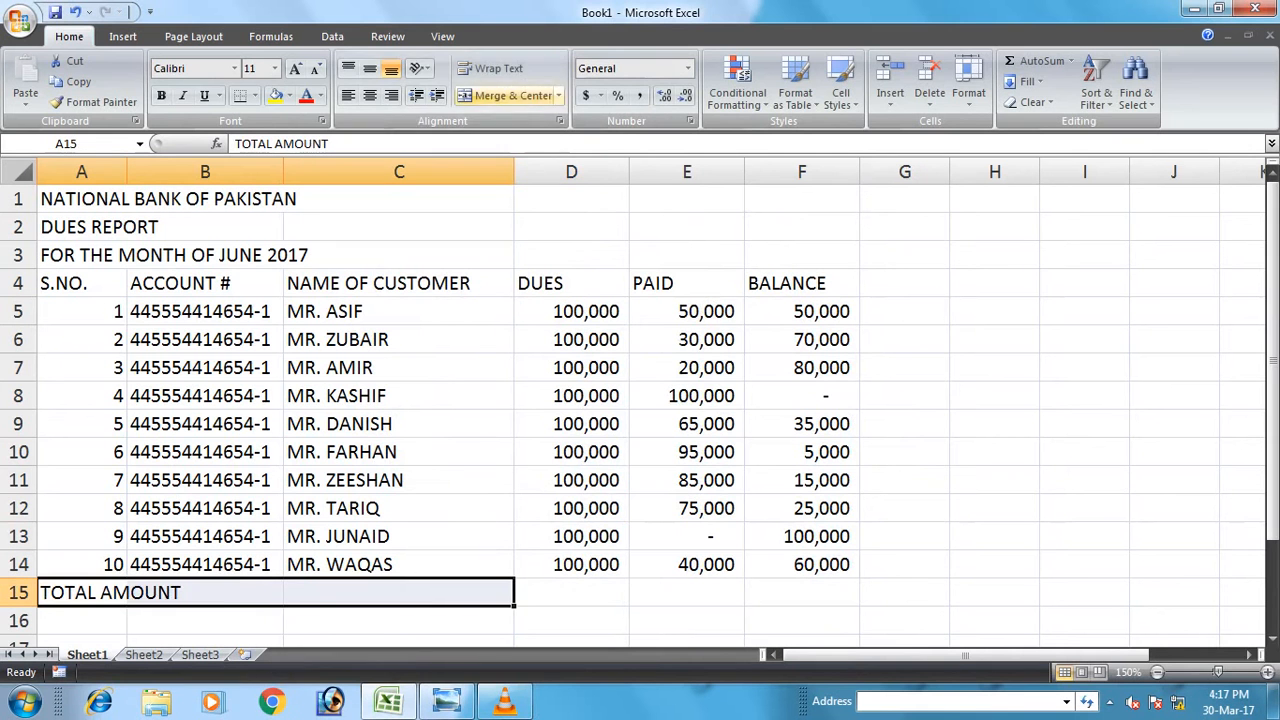
{"action": "left_click", "coordinate": [505, 95]}
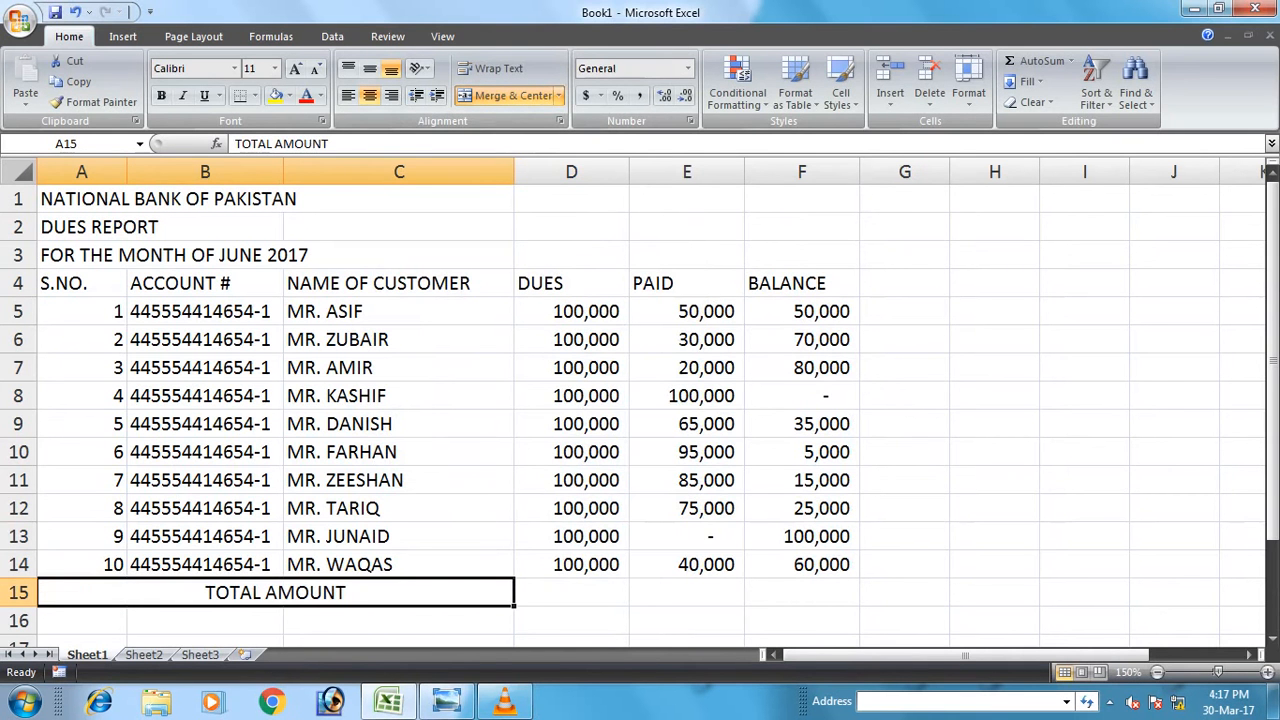
Enter =SUM(D5:D14) in D15 for a dues total of 1,000,000.
{"action": "left_click", "coordinate": [571, 592]}
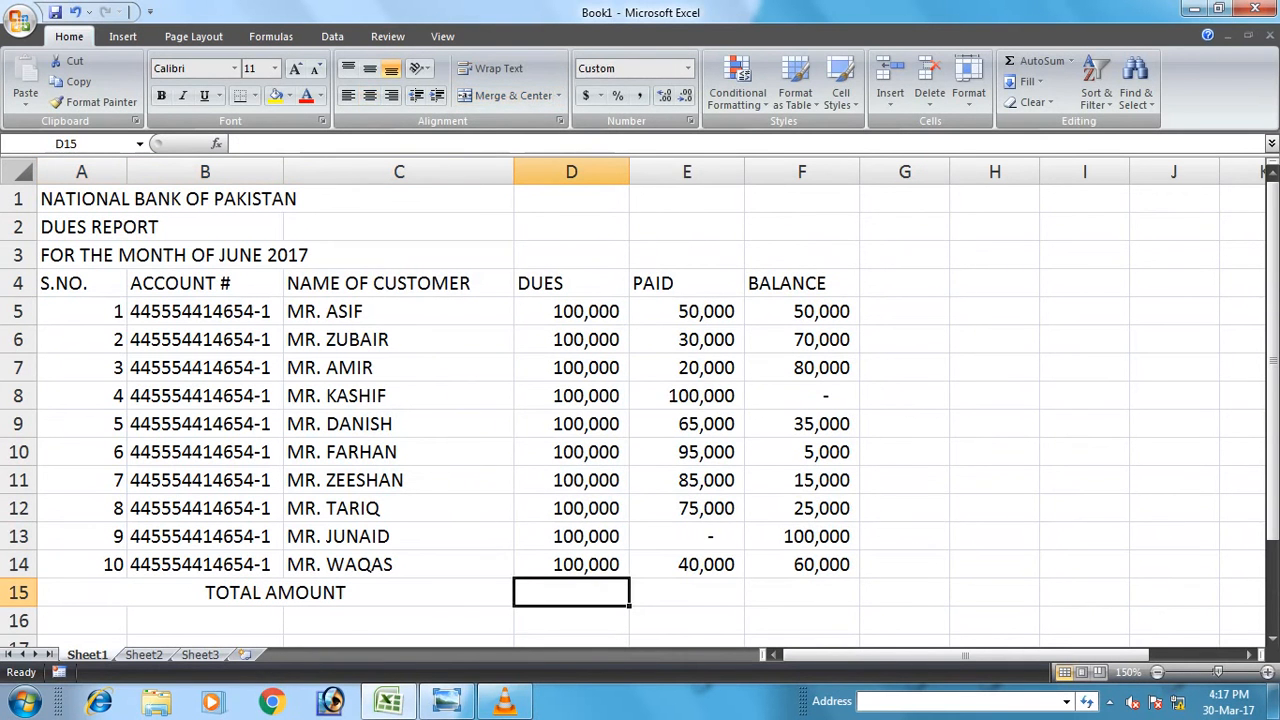
{"action": "type", "text": "=SUM"}
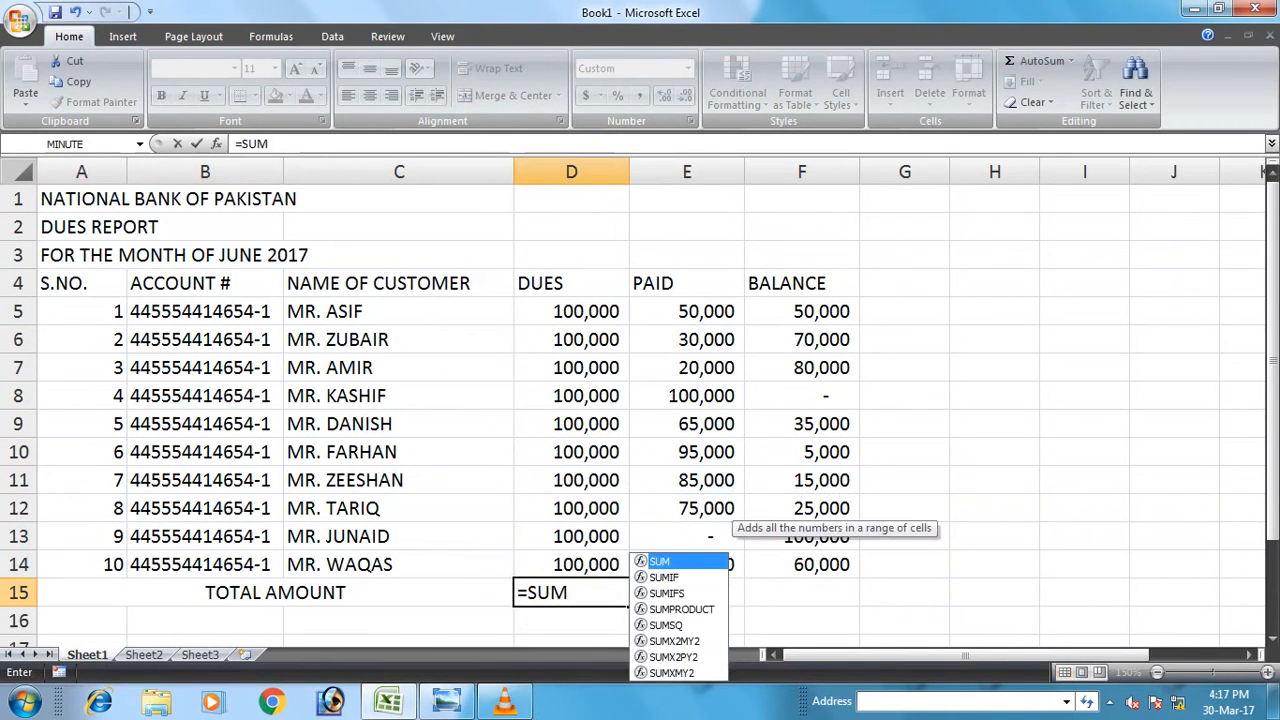
{"action": "type", "text": "("}
{"action": "key", "text": "Up"}
{"action": "key", "text": "Up"}
{"action": "key", "text": "Up"}
{"action": "key", "text": "Up"}
{"action": "key", "text": "Up"}
{"action": "key", "text": "Up"}
{"action": "key", "text": "Up"}
{"action": "key", "text": "Up"}
{"action": "key", "text": "Up"}
{"action": "key", "text": "Up"}
{"action": "key", "text": "shift+Down"}
{"action": "key", "text": "shift+Down"}
{"action": "key", "text": "shift+Down"}
{"action": "key", "text": "shift+Down"}
{"action": "key", "text": "shift+Down"}
{"action": "key", "text": "shift+Down"}
{"action": "key", "text": "shift+Down"}
{"action": "key", "text": "shift+Down"}
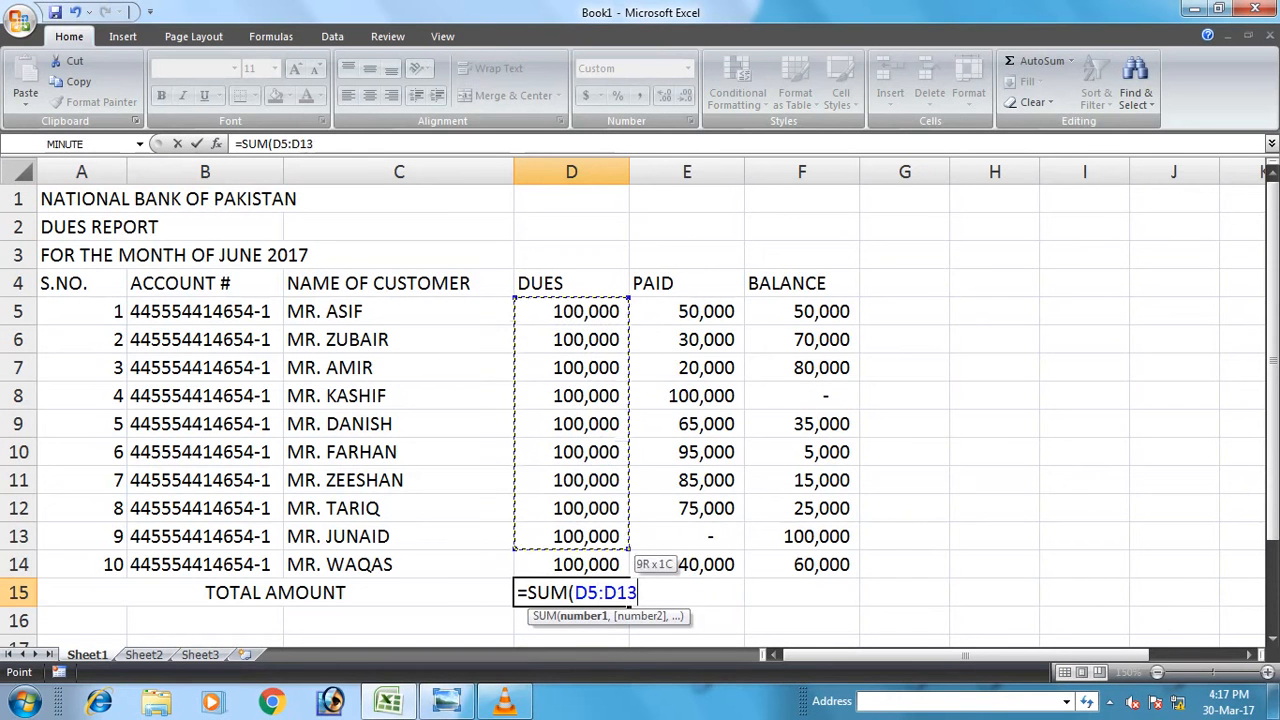
{"action": "key", "text": "shift+Down"}
{"action": "key", "text": "Return"}
Copy the total formula to E15:F15, giving 560,000 paid and 440,000 balance.
{"action": "key", "text": "Up"}
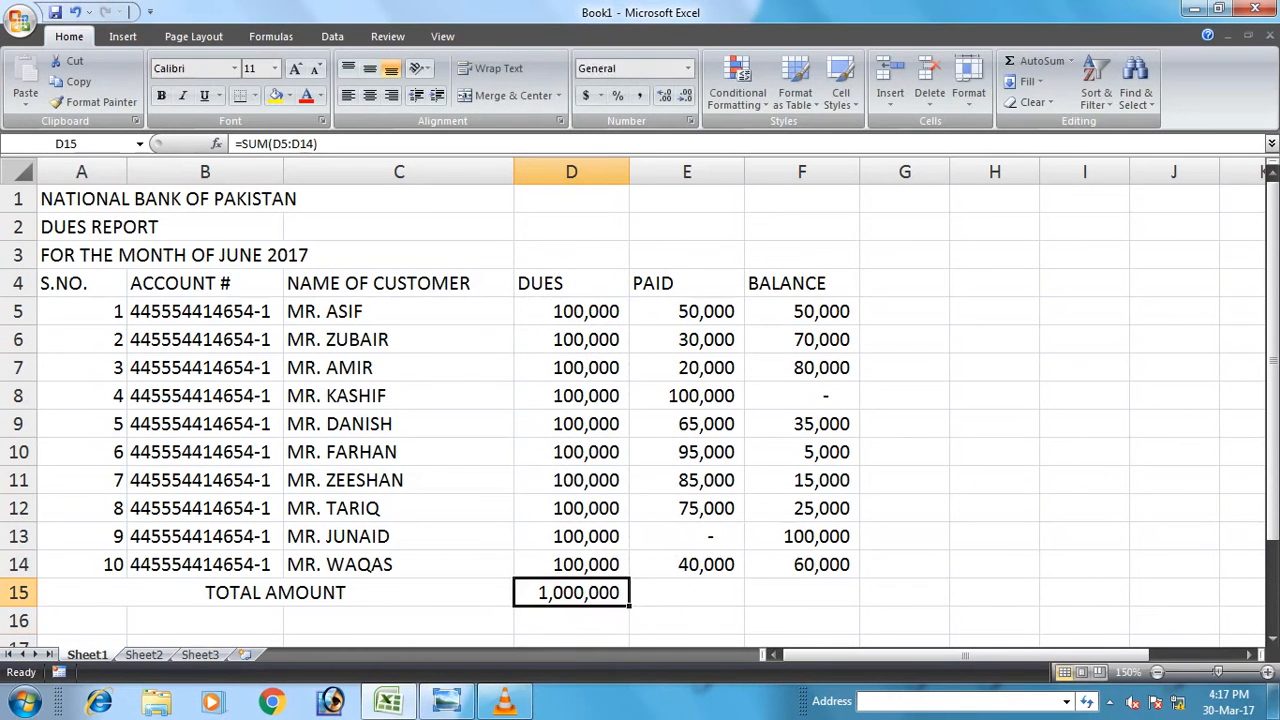
{"action": "key", "text": "ctrl+c"}
{"action": "key", "text": "Right"}
{"action": "key", "text": "shift+Right"}
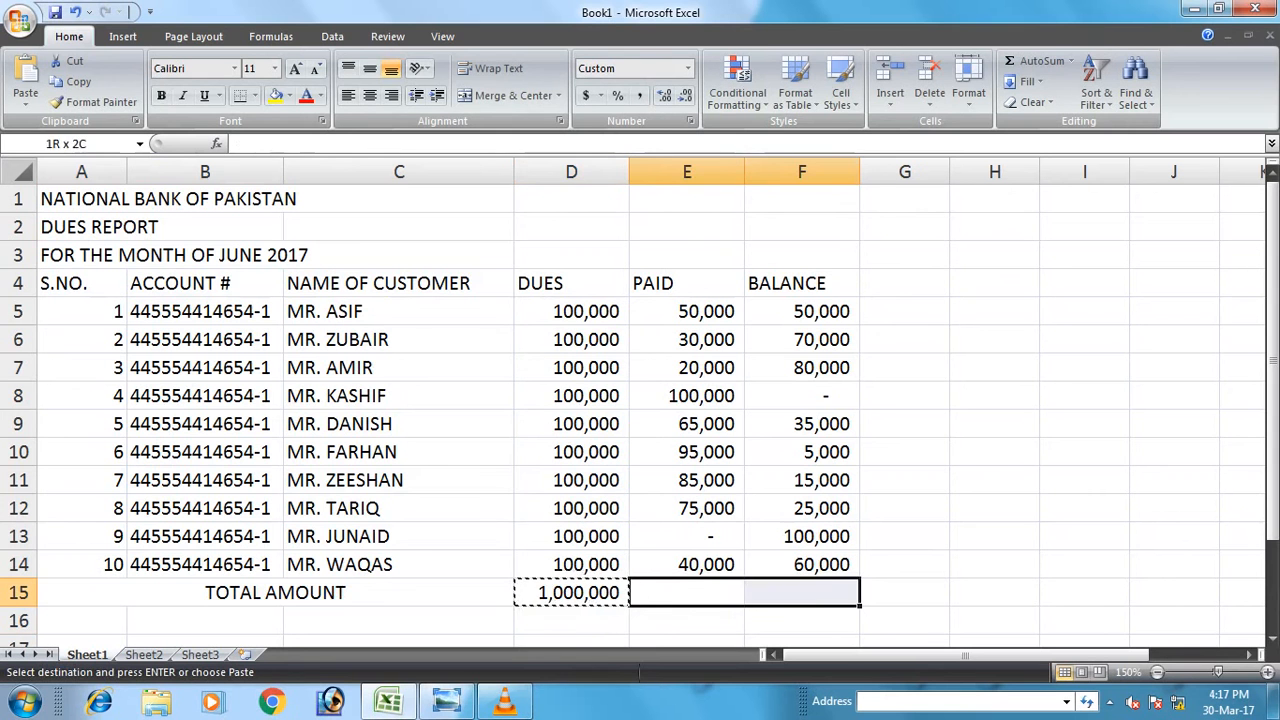
{"action": "key", "text": "ctrl+v"}
{"action": "key", "text": "Left"}
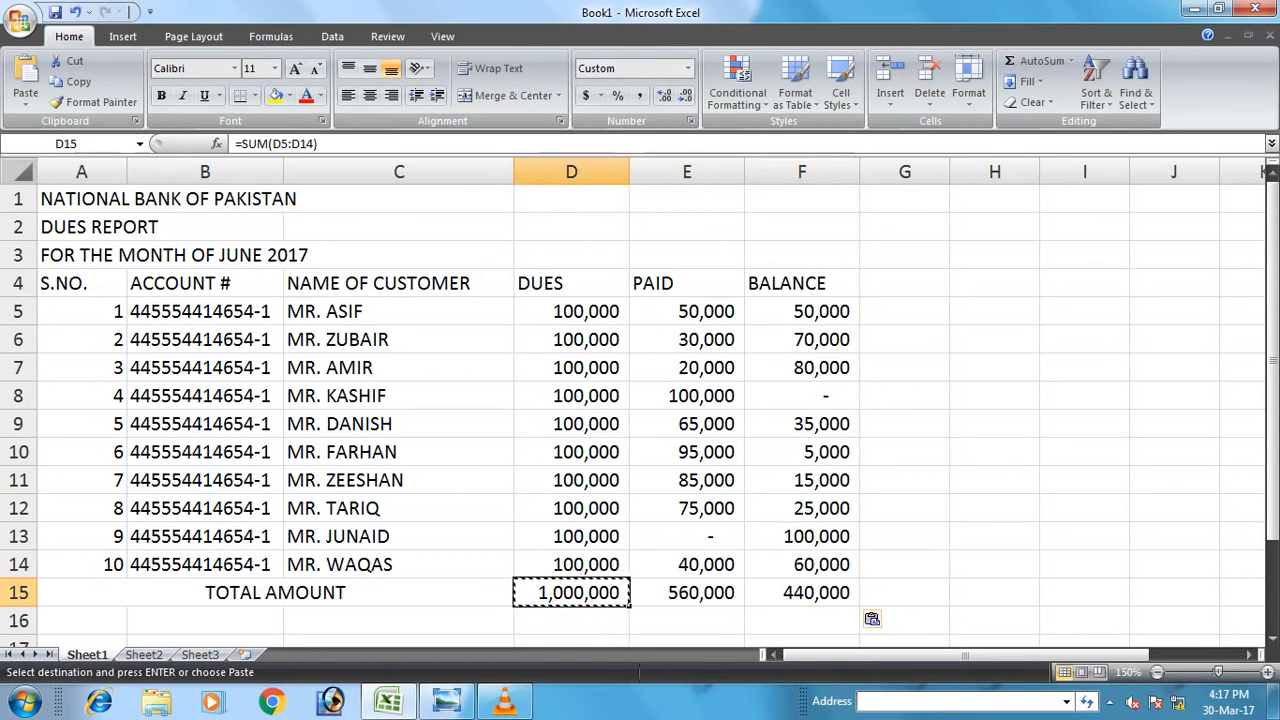
{"action": "key", "text": "Right"}
{"action": "key", "text": "Right"}
{"action": "key", "text": "shift+Left"}
{"action": "key", "text": "shift+Left"}
{"action": "key", "text": "shift+Left"}
{"action": "key", "text": "Escape"}
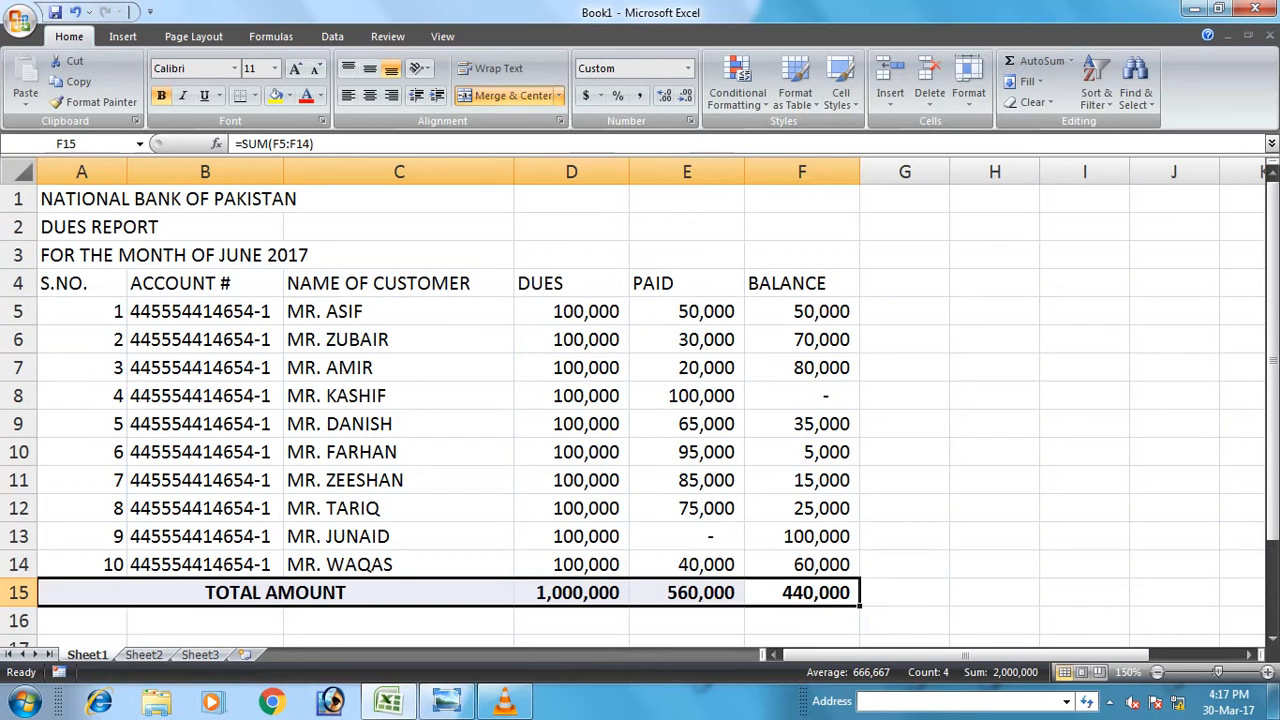
Centre-align all contents of the table from the headers to the totals (A4:F15).
{"action": "key", "text": "shift+Up"}
{"action": "key", "text": "shift+Up"}
{"action": "key", "text": "shift+Up"}
{"action": "key", "text": "shift+Up"}
{"action": "key", "text": "shift+Up"}
{"action": "key", "text": "shift+Up"}
{"action": "key", "text": "shift+Up"}
{"action": "key", "text": "shift+Up"}
{"action": "key", "text": "shift+Up"}
{"action": "key", "text": "shift+Up"}
{"action": "key", "text": "shift+Up"}
{"action": "key", "text": "shift+Up"}
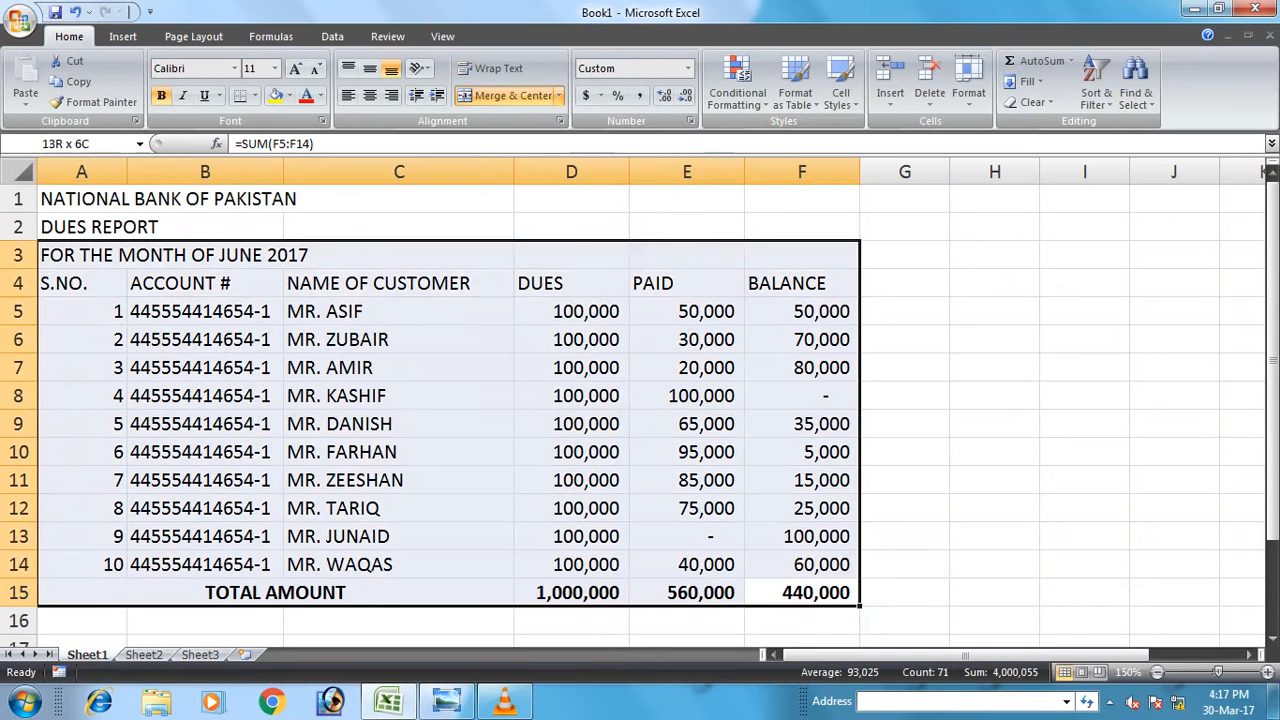
{"action": "key", "text": "shift+Down"}
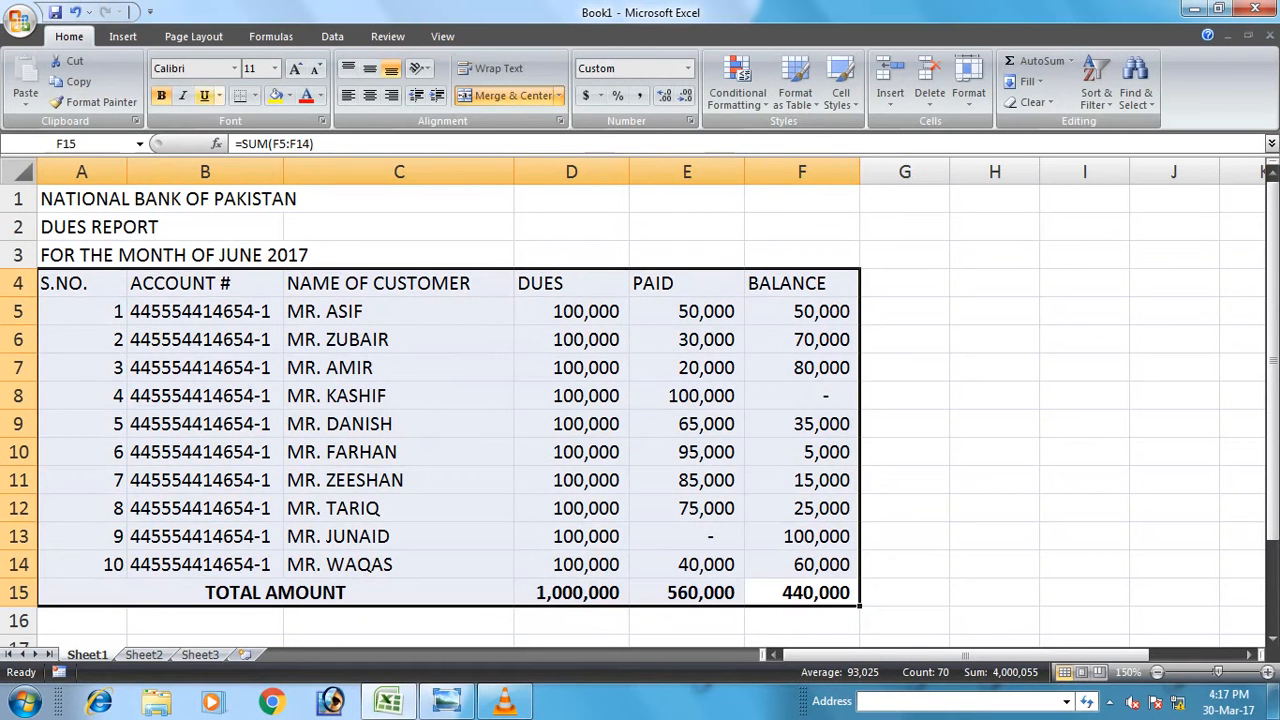
{"action": "left_click", "coordinate": [369, 95]}
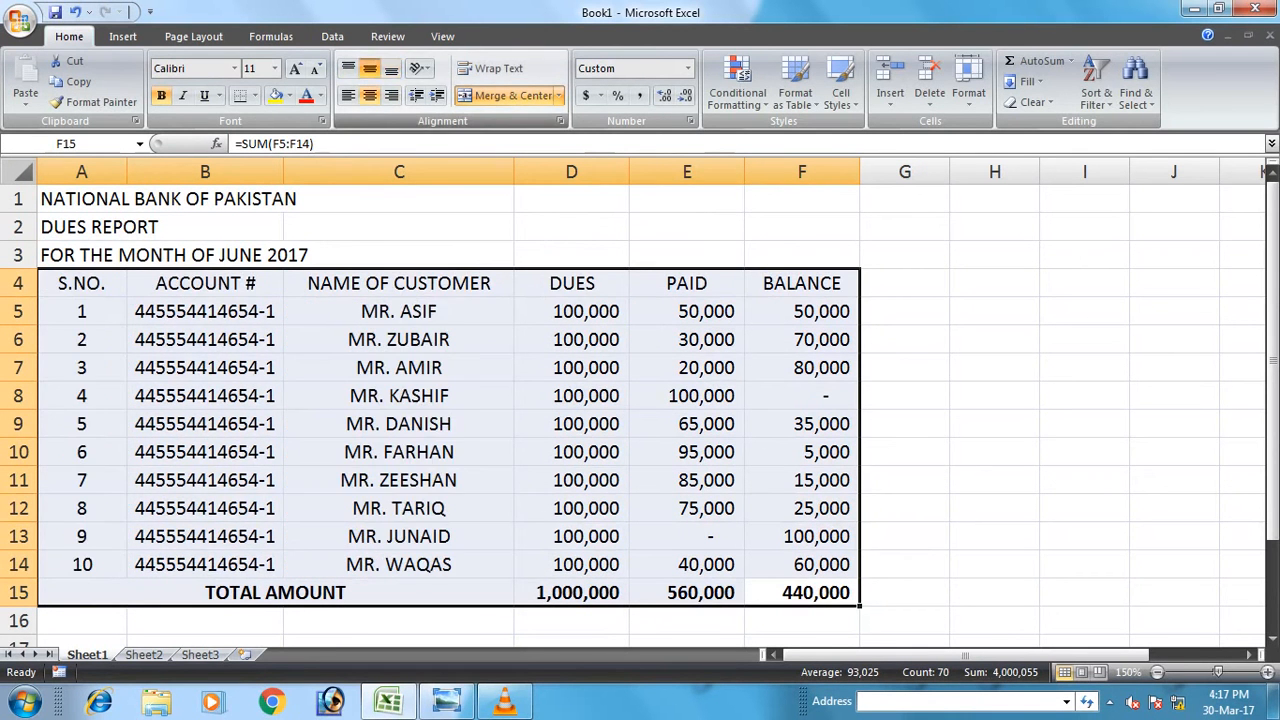
{"action": "left_click", "coordinate": [399, 367]}
Make the three title lines in A1:A3 bold.
{"action": "left_click_drag", "start_coordinate": [82, 283], "coordinate": [800, 284]}
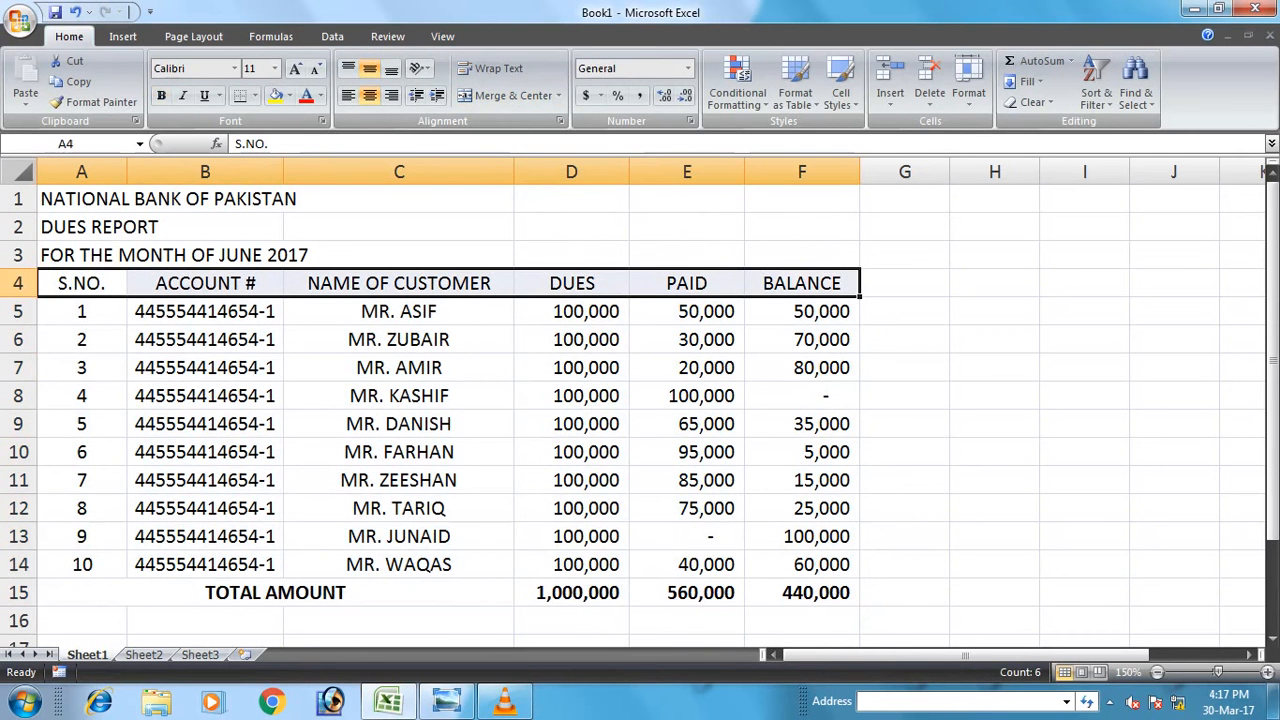
{"action": "left_click_drag", "start_coordinate": [122, 255], "coordinate": [125, 199]}
{"action": "key", "text": "ctrl+b"}
{"action": "key", "text": "Up"}
{"action": "key", "text": "Down"}
{"action": "key", "text": "Up"}
{"action": "key", "text": "Up"}
Merge and centre the bank name, DUES REPORT and month lines across columns A–F.
{"action": "key", "text": "shift+Right"}
{"action": "key", "text": "shift+Right"}
{"action": "key", "text": "shift+Right"}
{"action": "key", "text": "shift+Right"}
{"action": "key", "text": "shift+Right"}
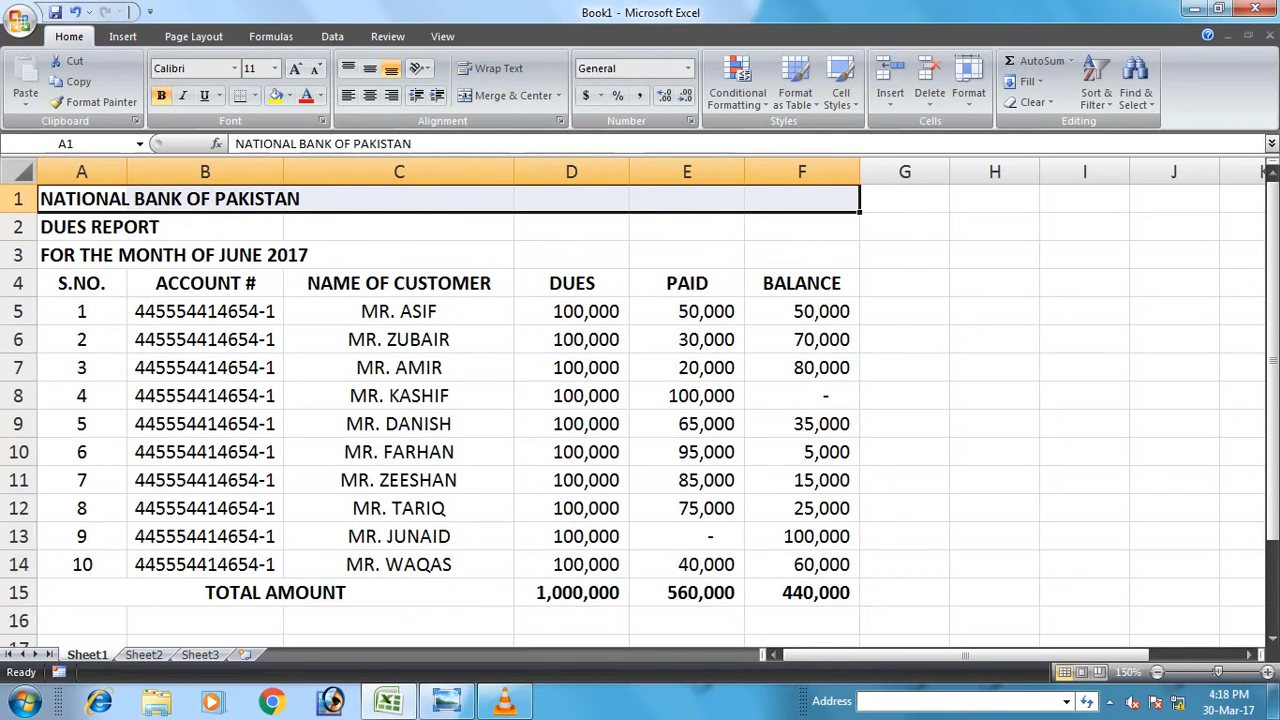
{"action": "left_click", "coordinate": [506, 95]}
{"action": "left_click_drag", "start_coordinate": [112, 227], "coordinate": [800, 227]}
{"action": "left_click", "coordinate": [506, 95]}
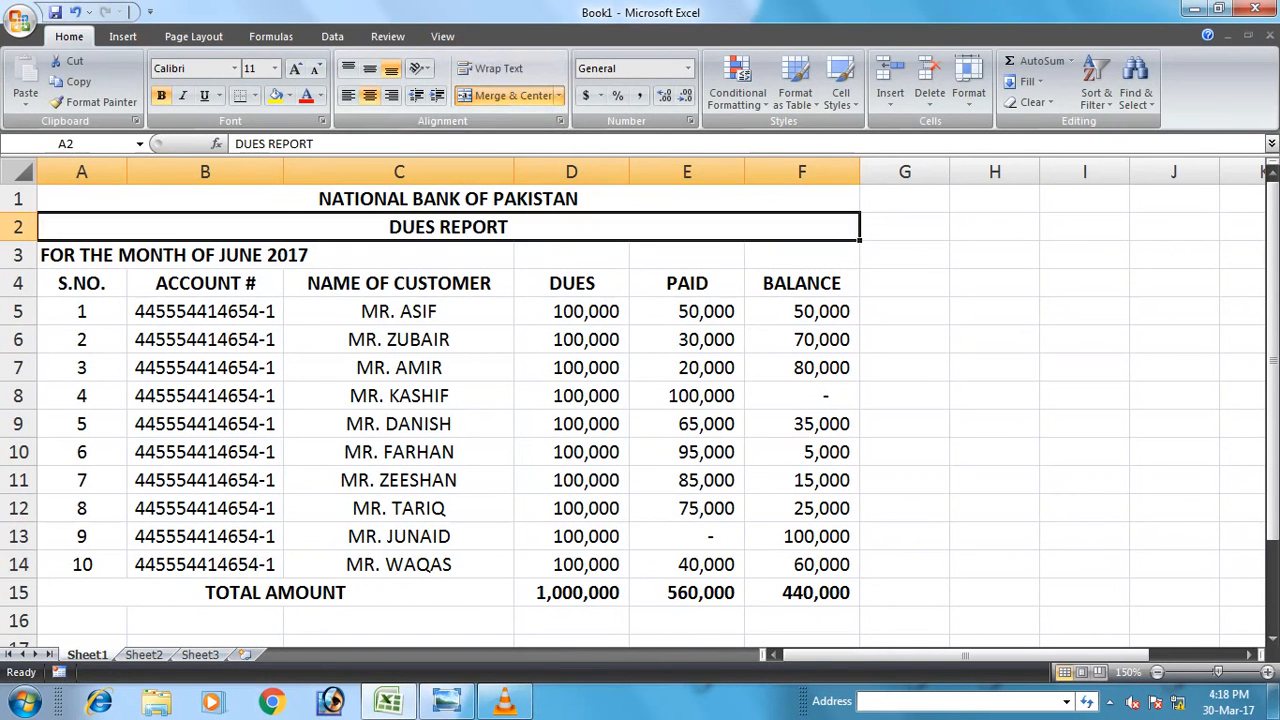
{"action": "left_click_drag", "start_coordinate": [104, 255], "coordinate": [800, 255]}
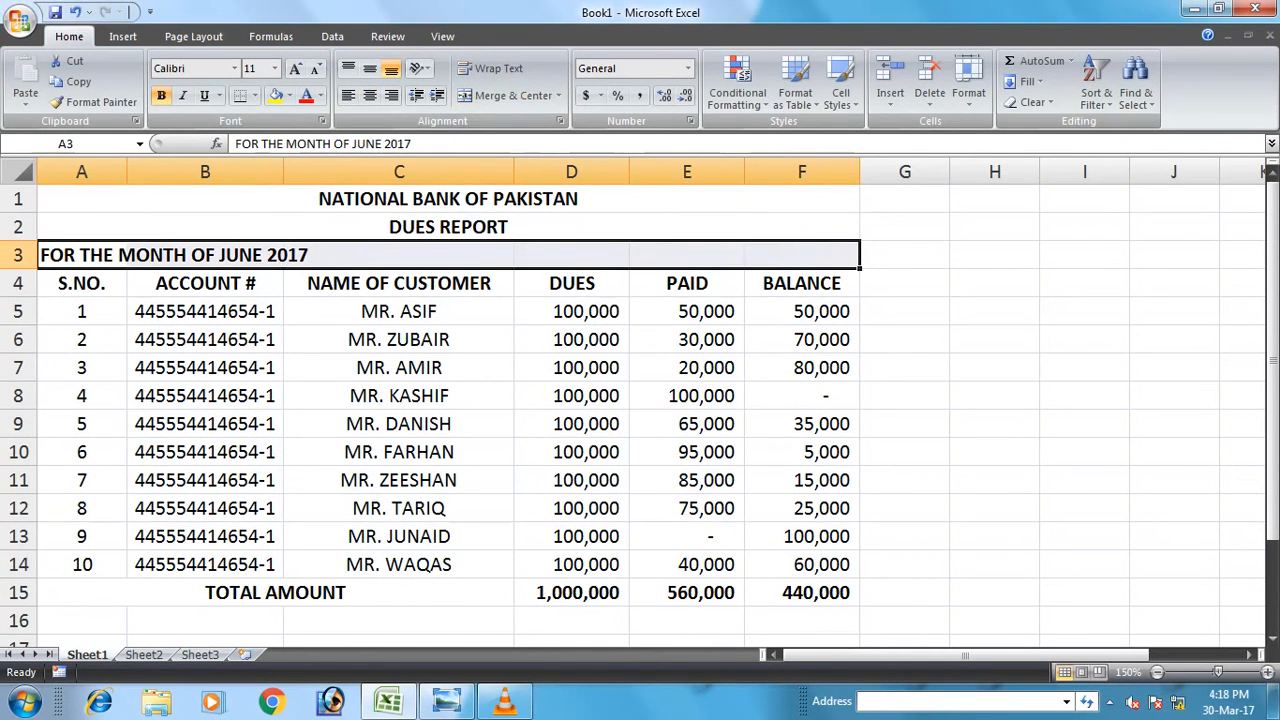
{"action": "left_click", "coordinate": [506, 95]}
Set the three title rows in Verdana, size 12.
{"action": "left_click_drag", "start_coordinate": [450, 199], "coordinate": [450, 255]}
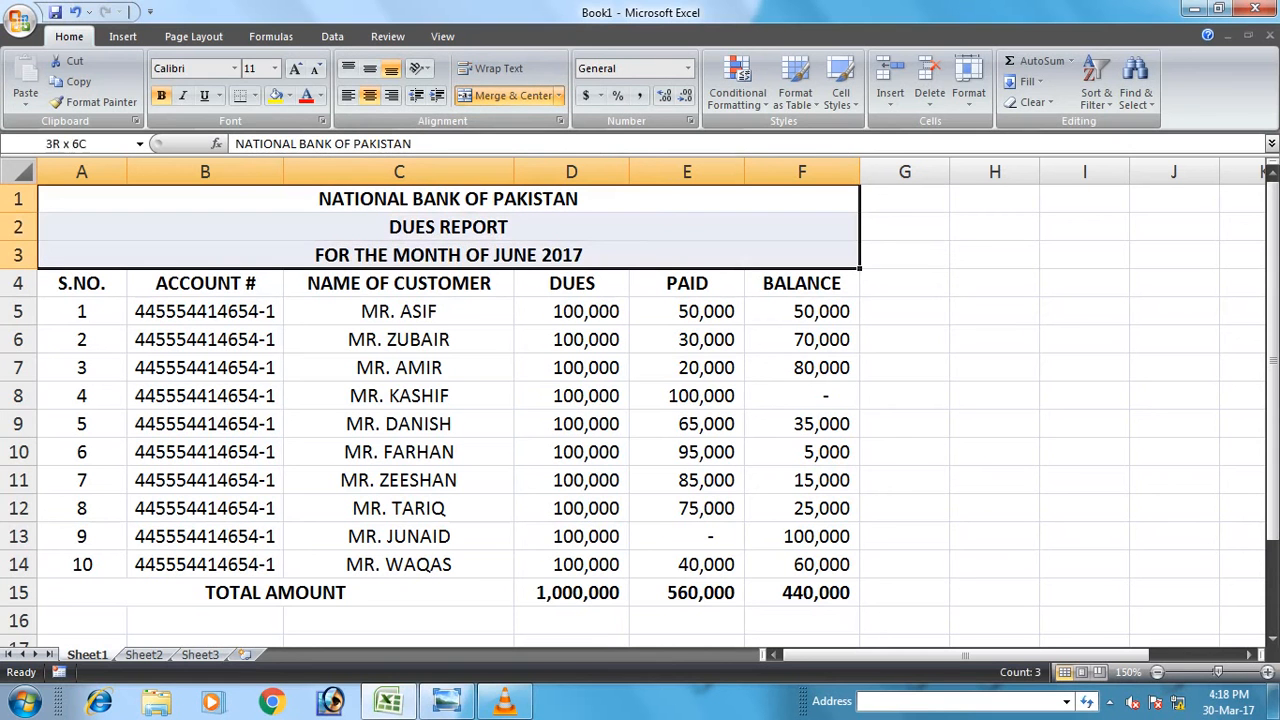
{"action": "left_click", "coordinate": [186, 69]}
{"action": "type", "text": "Verdana"}
{"action": "key", "text": "Tab"}
{"action": "type", "text": "12"}
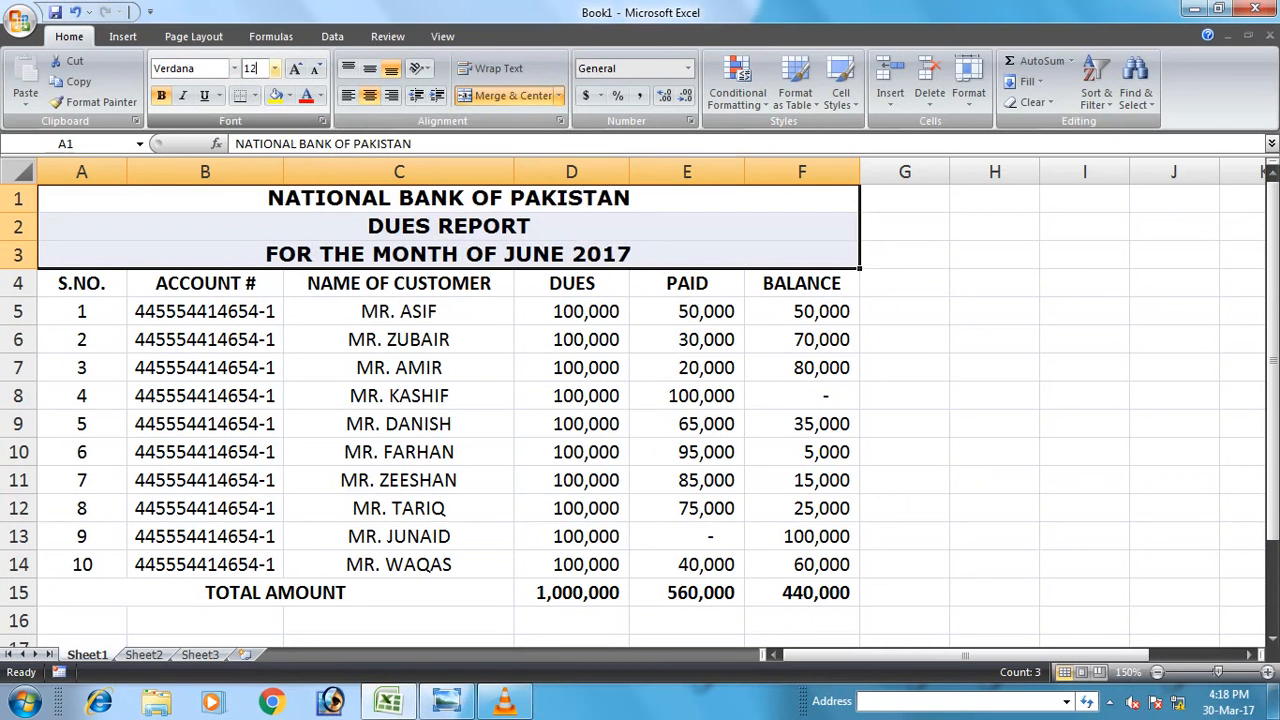
{"action": "key", "text": "Return"}
{"action": "left_click", "coordinate": [399, 430]}
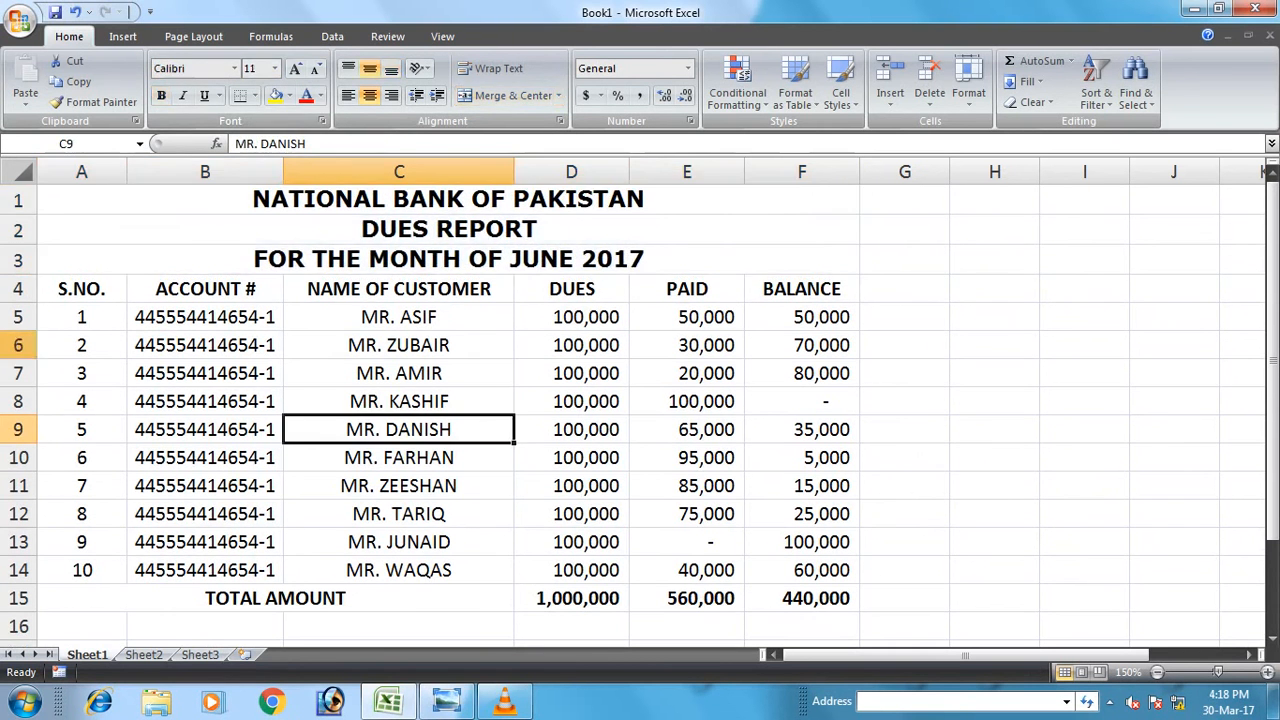
Apply All Borders to every cell of the table A4:F15.
{"action": "left_click_drag", "start_coordinate": [82, 289], "coordinate": [801, 598]}
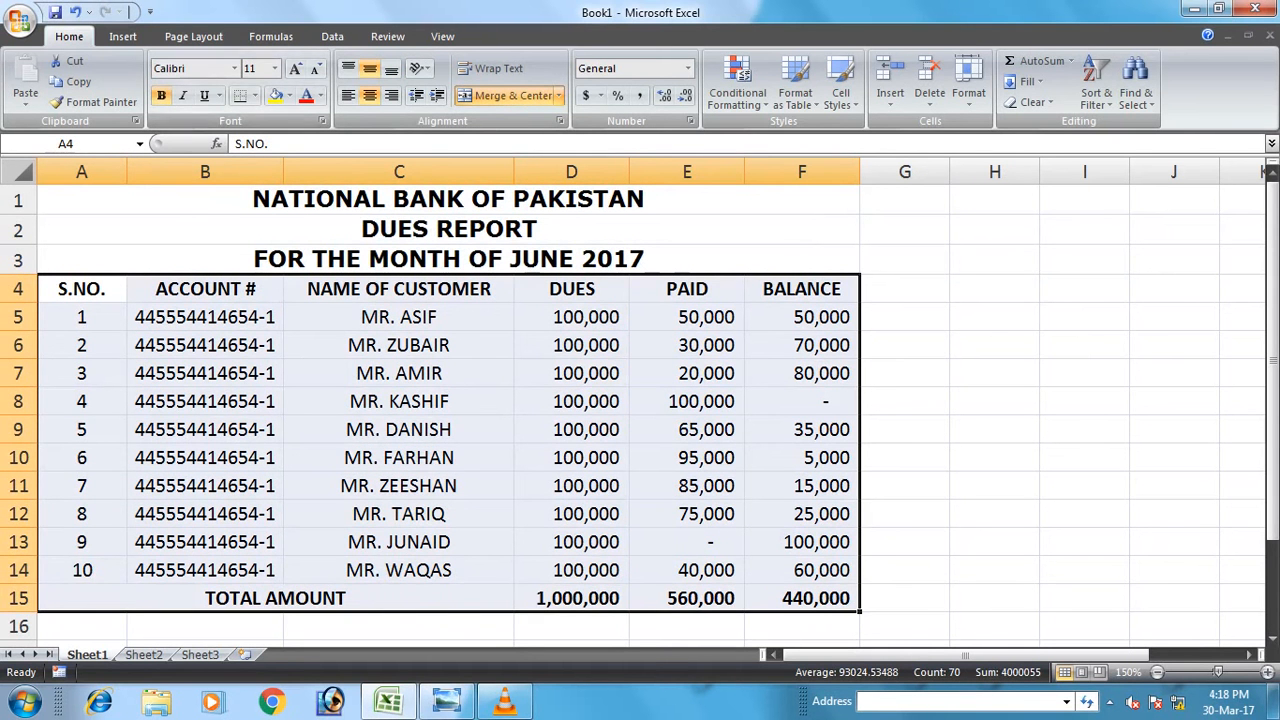
{"action": "left_click", "coordinate": [254, 95]}
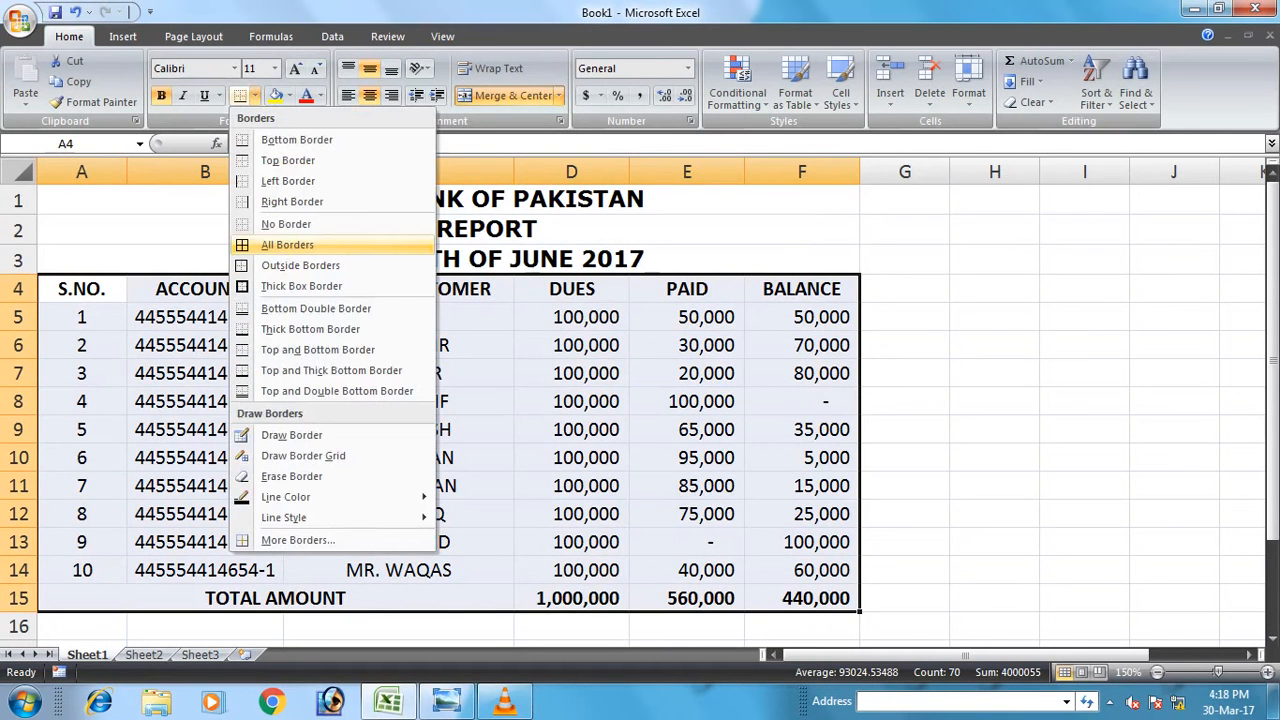
{"action": "left_click", "coordinate": [288, 244]}
{"action": "left_click", "coordinate": [399, 373]}
Give the header row and the TOTAL AMOUNT row a thick box border.
{"action": "left_click_drag", "start_coordinate": [82, 289], "coordinate": [859, 289]}
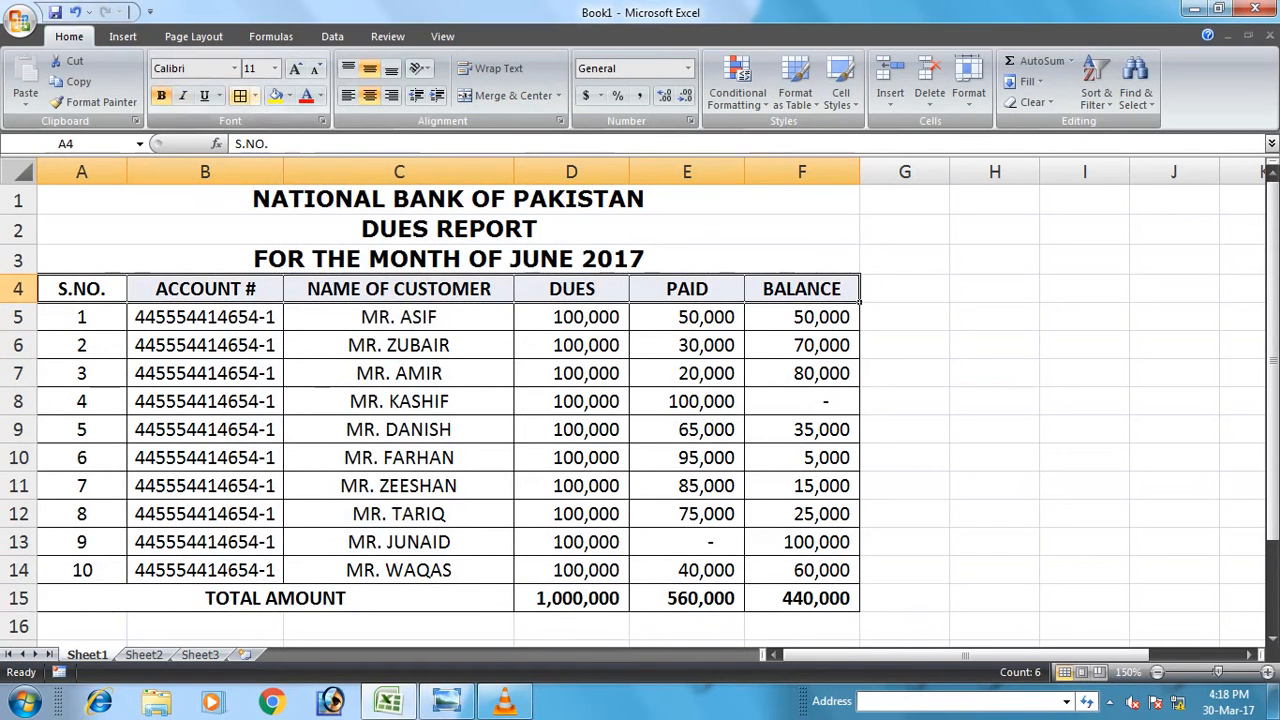
{"action": "left_click", "coordinate": [254, 95]}
{"action": "left_click", "coordinate": [301, 286]}
{"action": "left_click", "coordinate": [687, 457]}
{"action": "left_click_drag", "start_coordinate": [100, 600], "coordinate": [856, 604]}
{"action": "left_click", "coordinate": [240, 95]}
{"action": "left_click", "coordinate": [399, 375]}
Shade the header row and the TOTAL AMOUNT row light blue.
{"action": "mouse_move", "coordinate": [81, 290]}
{"action": "left_mouse_down"}
{"action": "mouse_move", "coordinate": [850, 258]}
{"action": "mouse_move", "coordinate": [858, 304]}
{"action": "left_mouse_up"}
{"action": "left_click", "coordinate": [289, 95]}
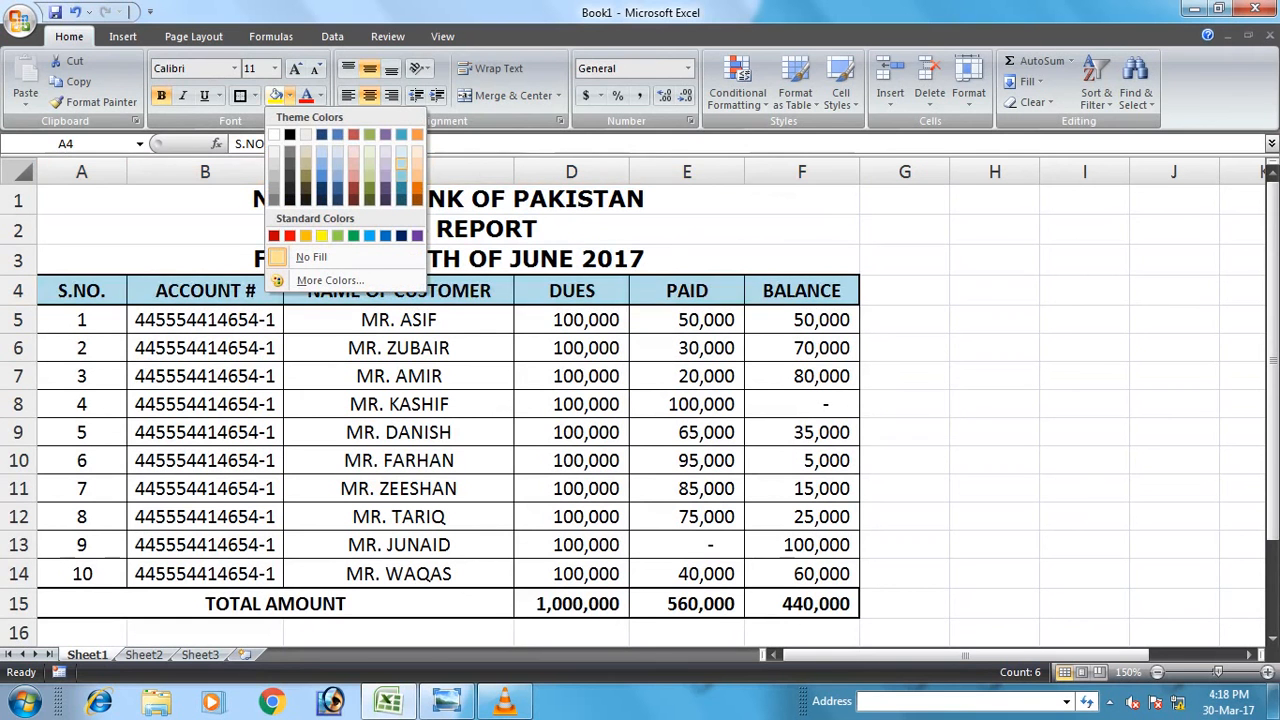
{"action": "left_click", "coordinate": [401, 151]}
{"action": "left_click_drag", "start_coordinate": [802, 604], "coordinate": [95, 604]}
{"action": "left_click", "coordinate": [276, 95]}
{"action": "left_click", "coordinate": [399, 376]}
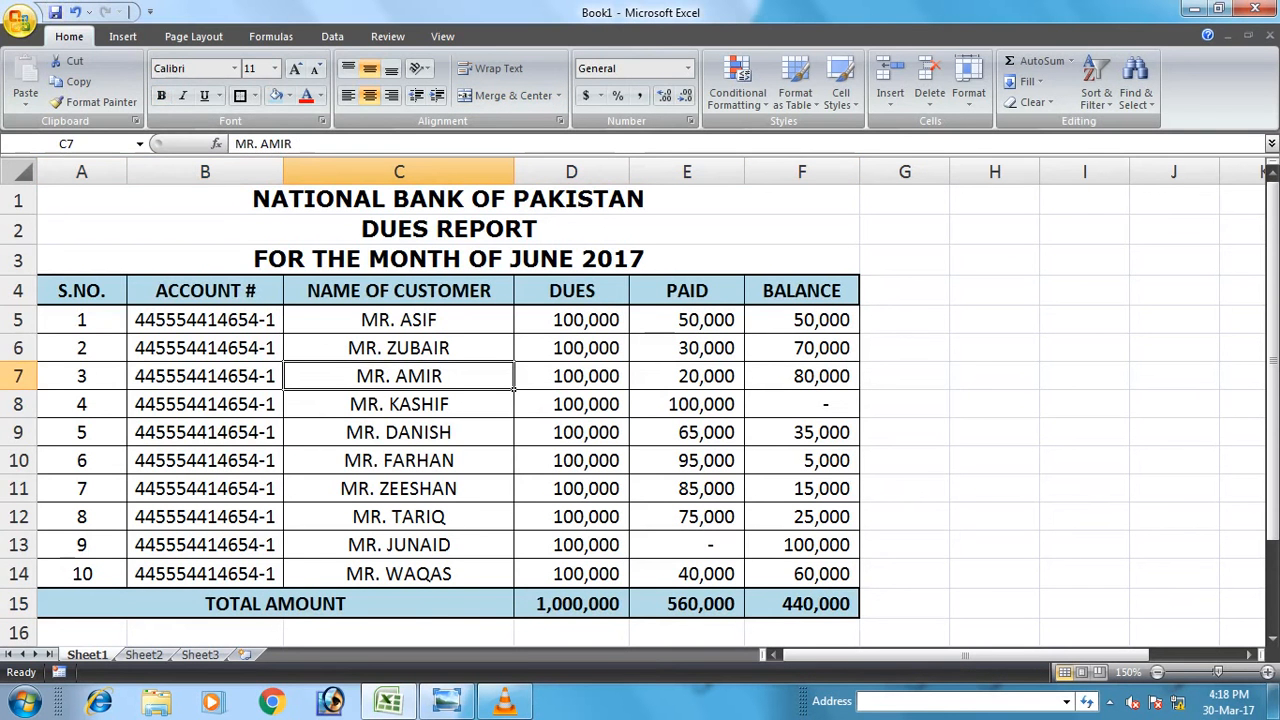
{"action": "left_click", "coordinate": [19, 19]}
In Save As, browse to D:\My Folder\Online Working\Excel Sheets.
{"action": "left_click", "coordinate": [19, 19]}
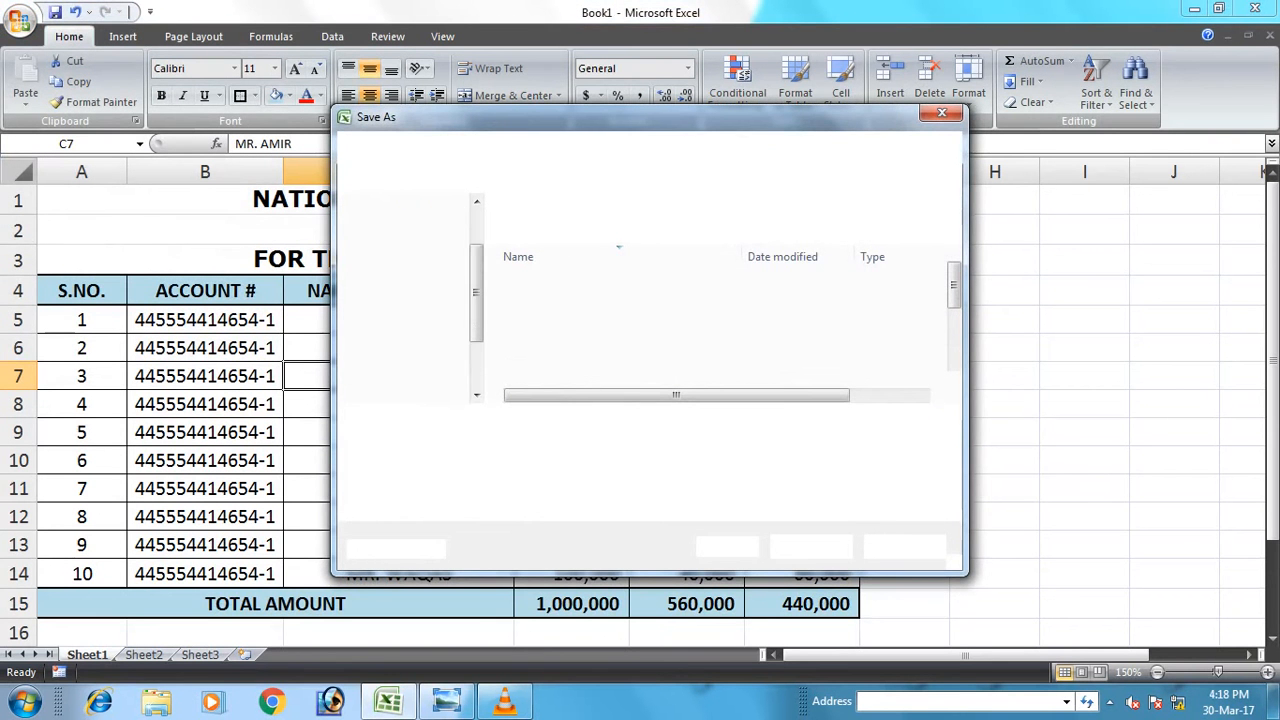
{"action": "left_click_drag", "start_coordinate": [477, 251], "coordinate": [477, 336]}
{"action": "left_click", "coordinate": [419, 322]}
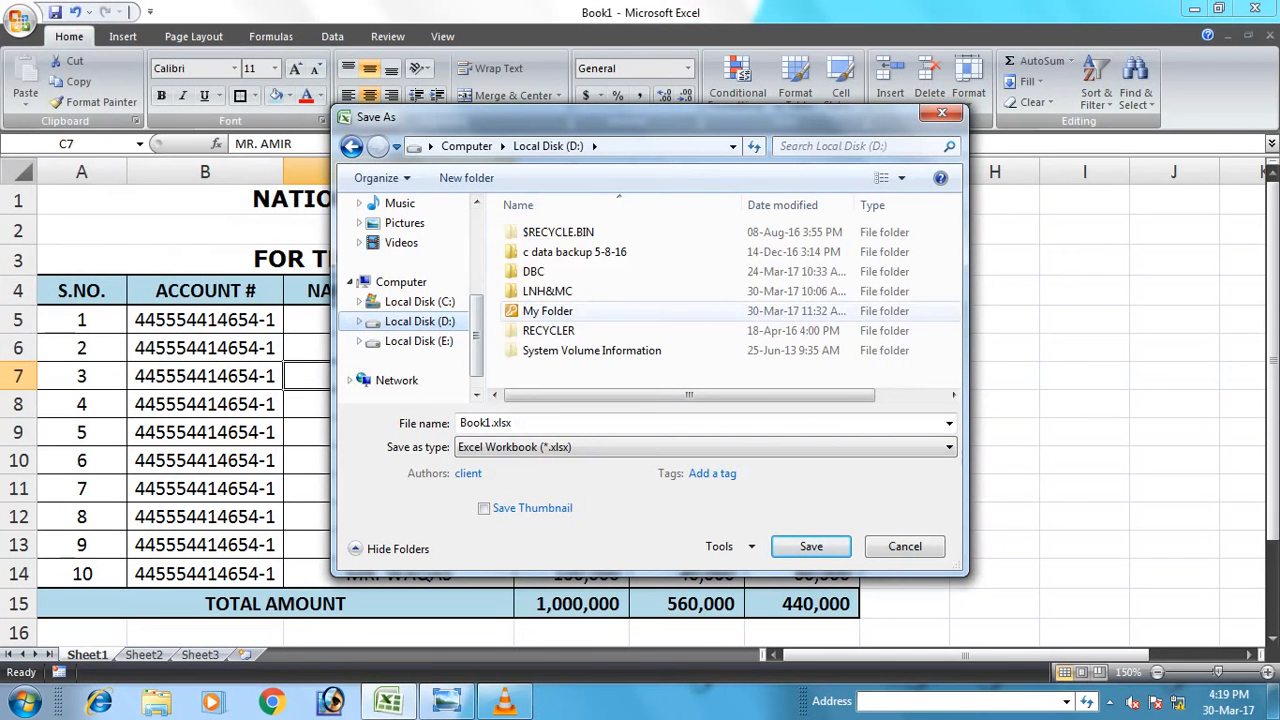
{"action": "left_click", "coordinate": [548, 311]}
{"action": "double_click", "coordinate": [548, 311]}
{"action": "left_click", "coordinate": [560, 251]}
{"action": "double_click", "coordinate": [560, 251]}
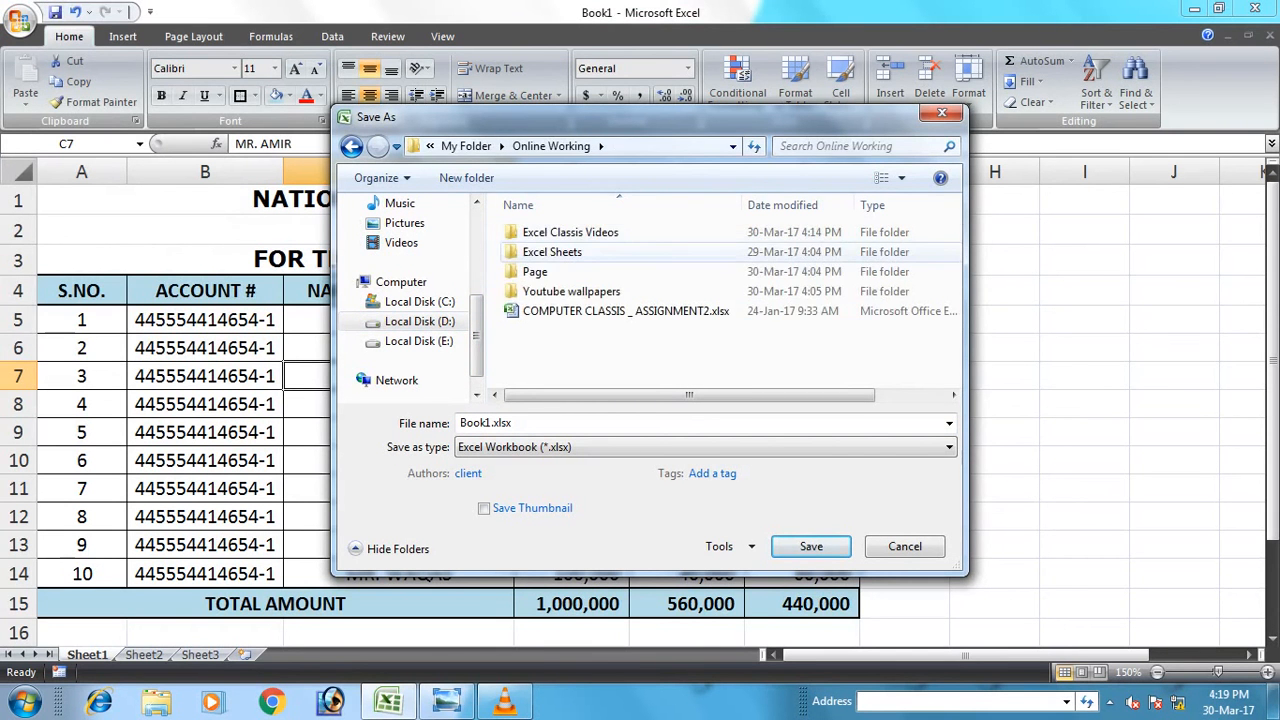
{"action": "left_click", "coordinate": [552, 252]}
{"action": "key", "text": "Return"}
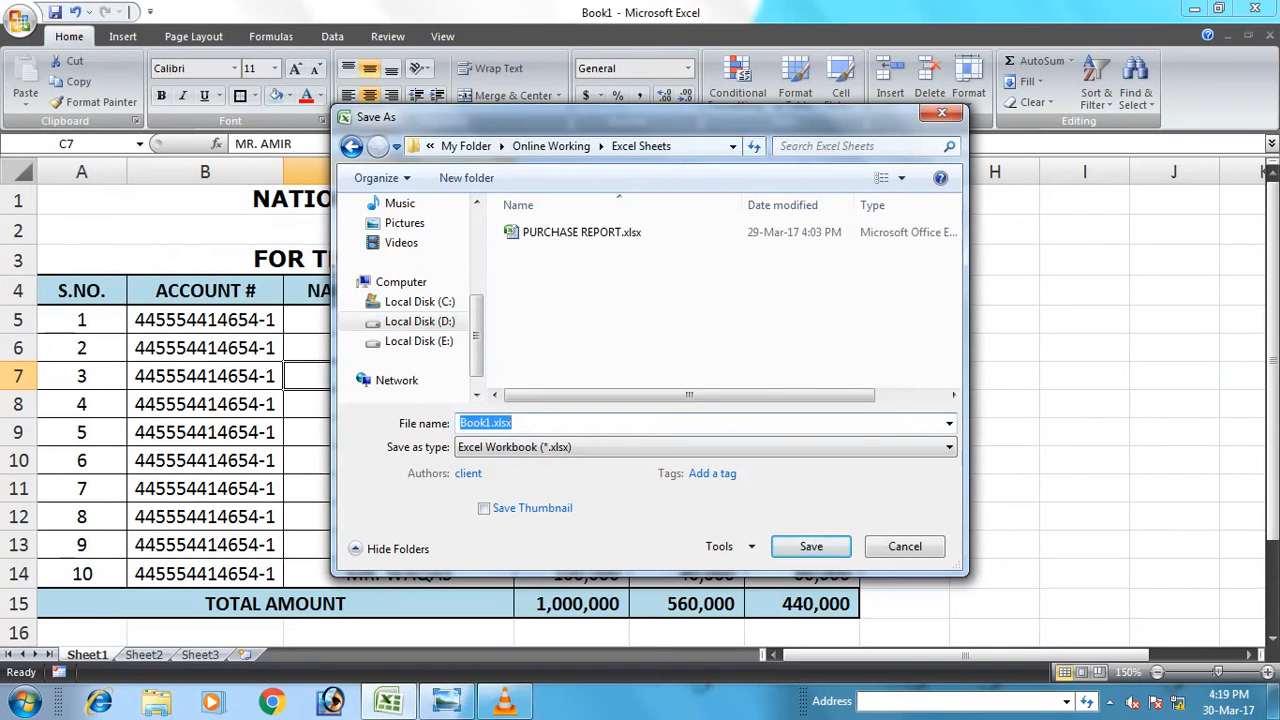
Save the workbook as DUES REPORT and show the closing image in Photo Viewer.
{"action": "type", "text": "DUES REPORT"}
{"action": "key", "text": "Return"}
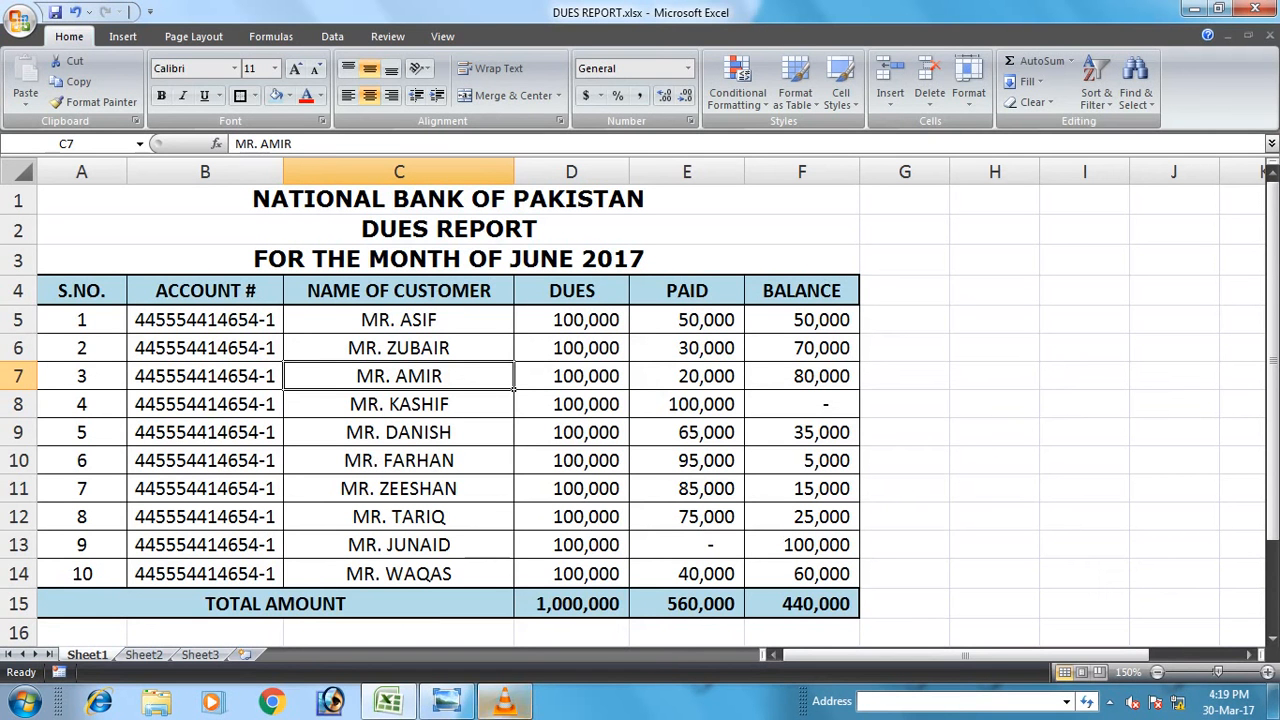
{"action": "left_click", "coordinate": [447, 702]}
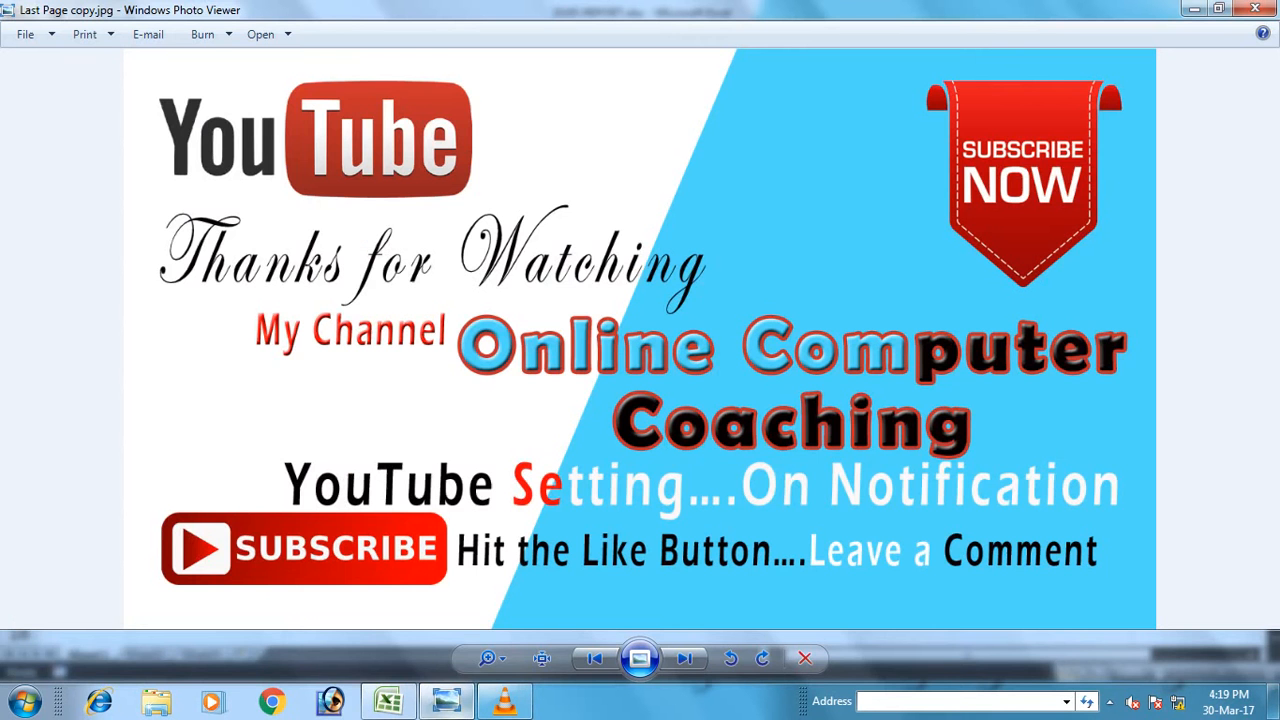